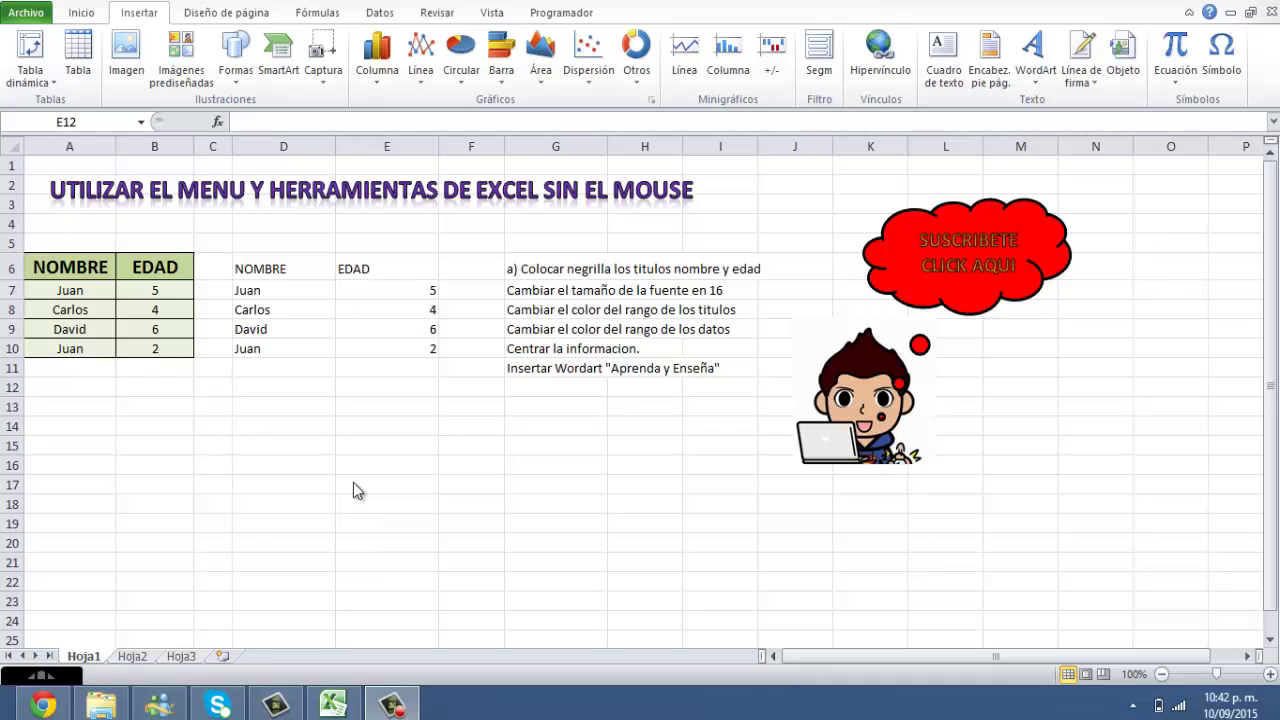
Activate the Excel window and browse the Inicio, Insertar, Diseño de página and Fórmulas tabs
{"action": "key", "text": "alt+Tab"}
{"action": "left_click", "coordinate": [88, 14]}
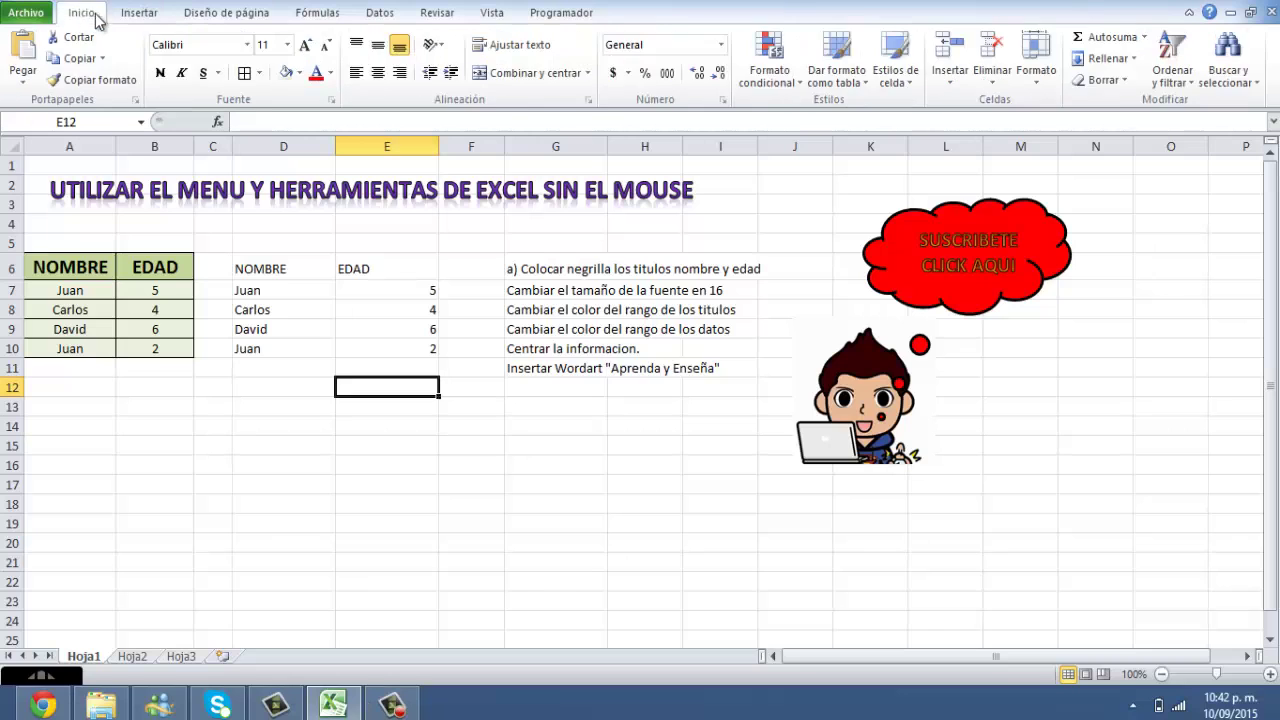
{"action": "left_click", "coordinate": [150, 14]}
{"action": "left_click", "coordinate": [200, 16]}
{"action": "left_click", "coordinate": [306, 14]}
{"action": "scroll", "coordinate": [333, 18], "scroll_direction": "down", "scroll_amount": 1}
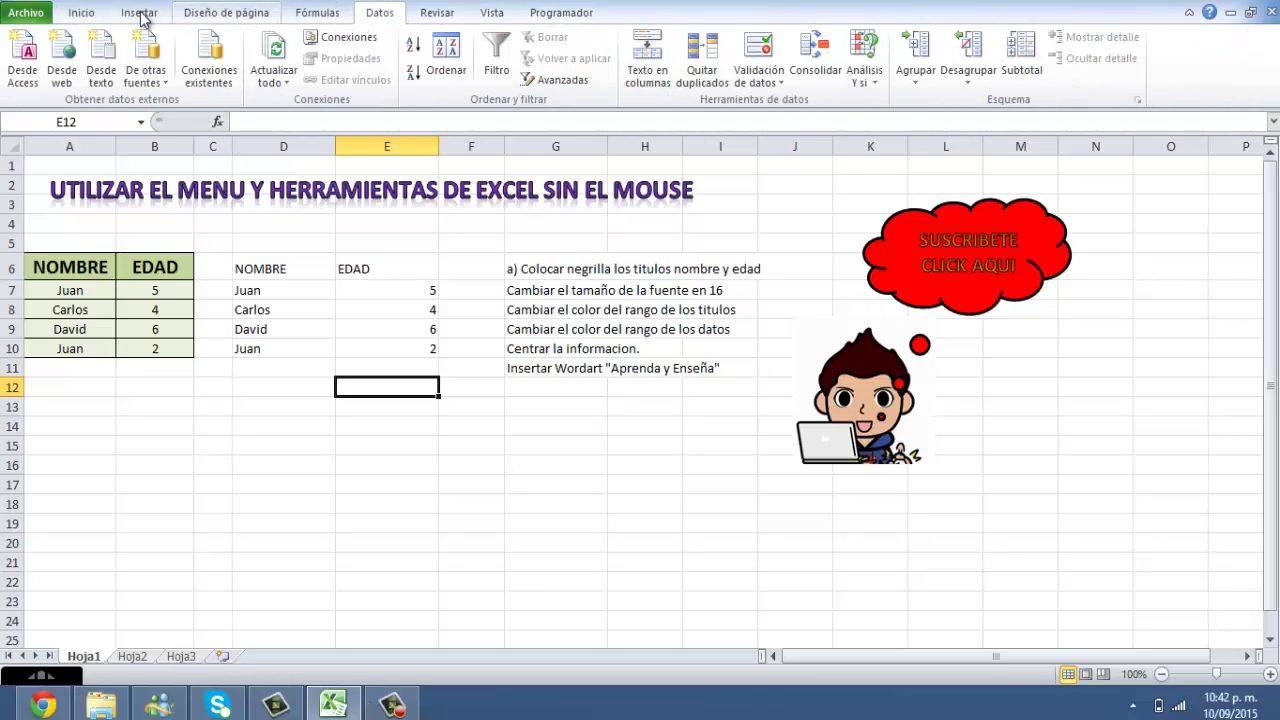
{"action": "left_click", "coordinate": [140, 14]}
{"action": "left_click", "coordinate": [222, 16]}
{"action": "scroll", "coordinate": [300, 14], "scroll_direction": "down", "scroll_amount": 1}
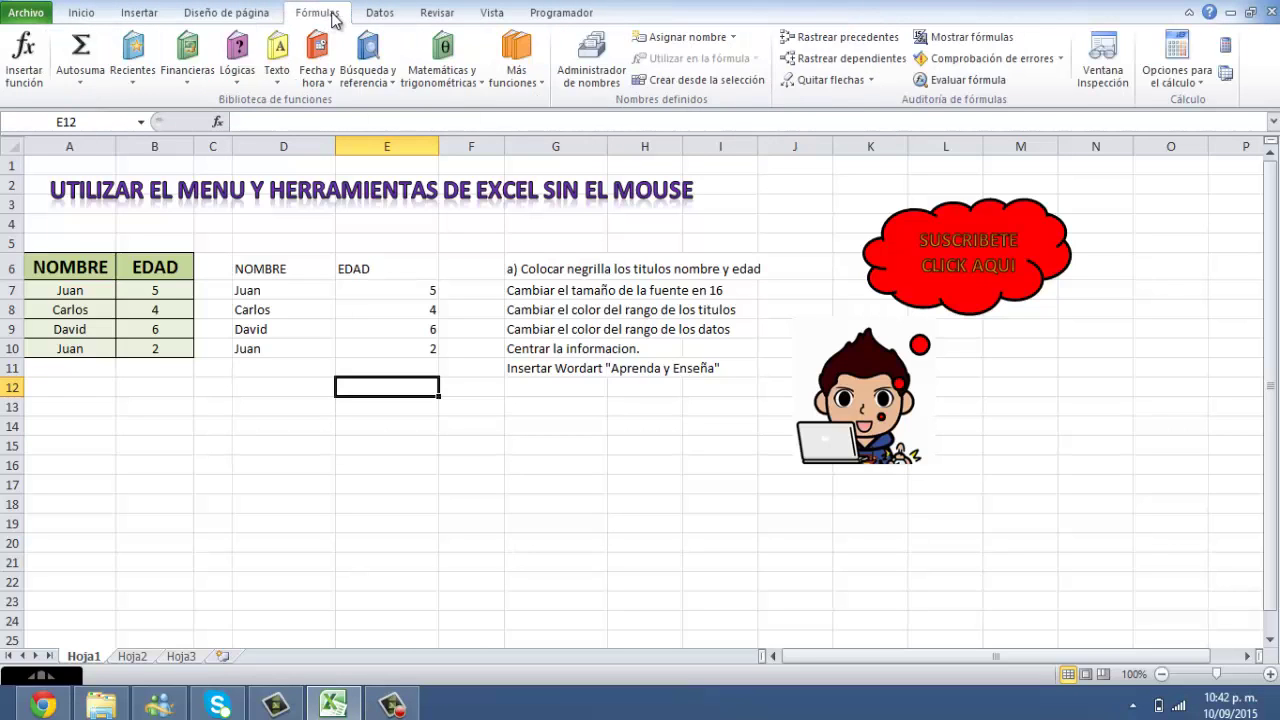
{"action": "scroll", "coordinate": [410, 14], "scroll_direction": "down", "scroll_amount": 1}
{"action": "scroll", "coordinate": [520, 14], "scroll_direction": "down", "scroll_amount": 1}
{"action": "scroll", "coordinate": [541, 16], "scroll_direction": "down", "scroll_amount": 1}
{"action": "scroll", "coordinate": [541, 16], "scroll_direction": "down", "scroll_amount": 1}
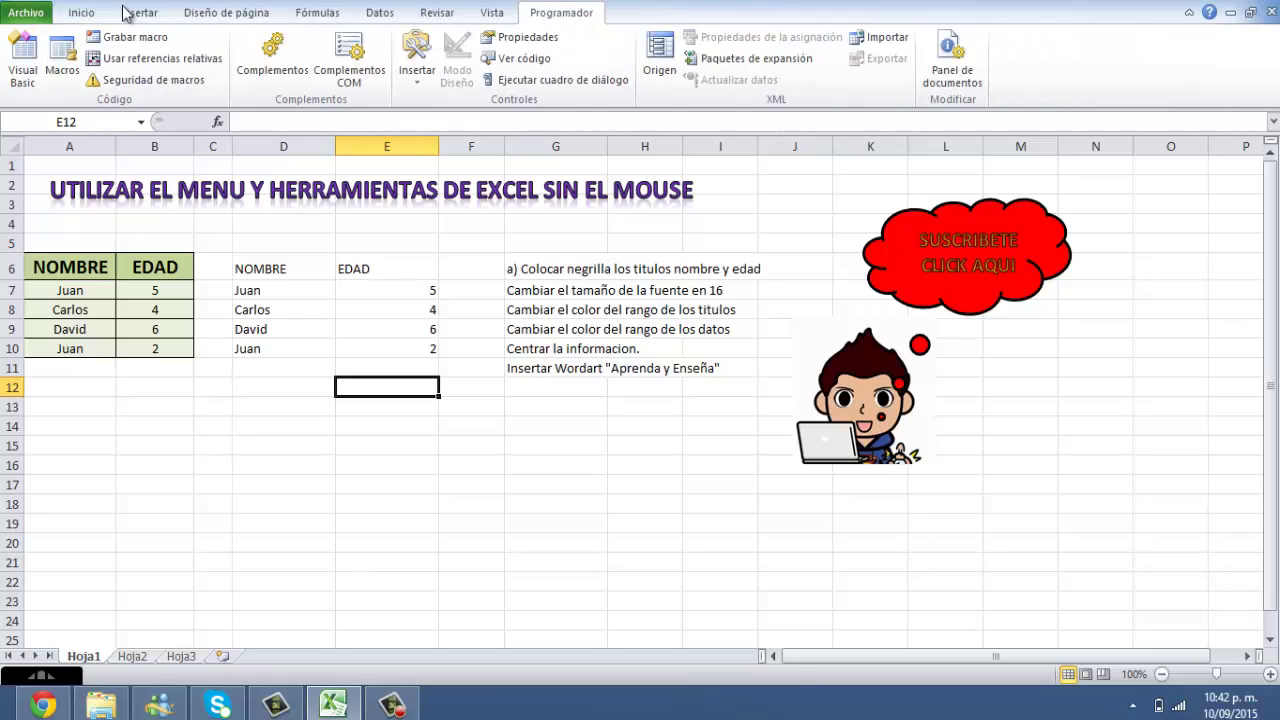
Browse the Programador, Insertar, Diseño de página, Fórmulas and Datos tabs, ending on Inicio
{"action": "left_click", "coordinate": [84, 14]}
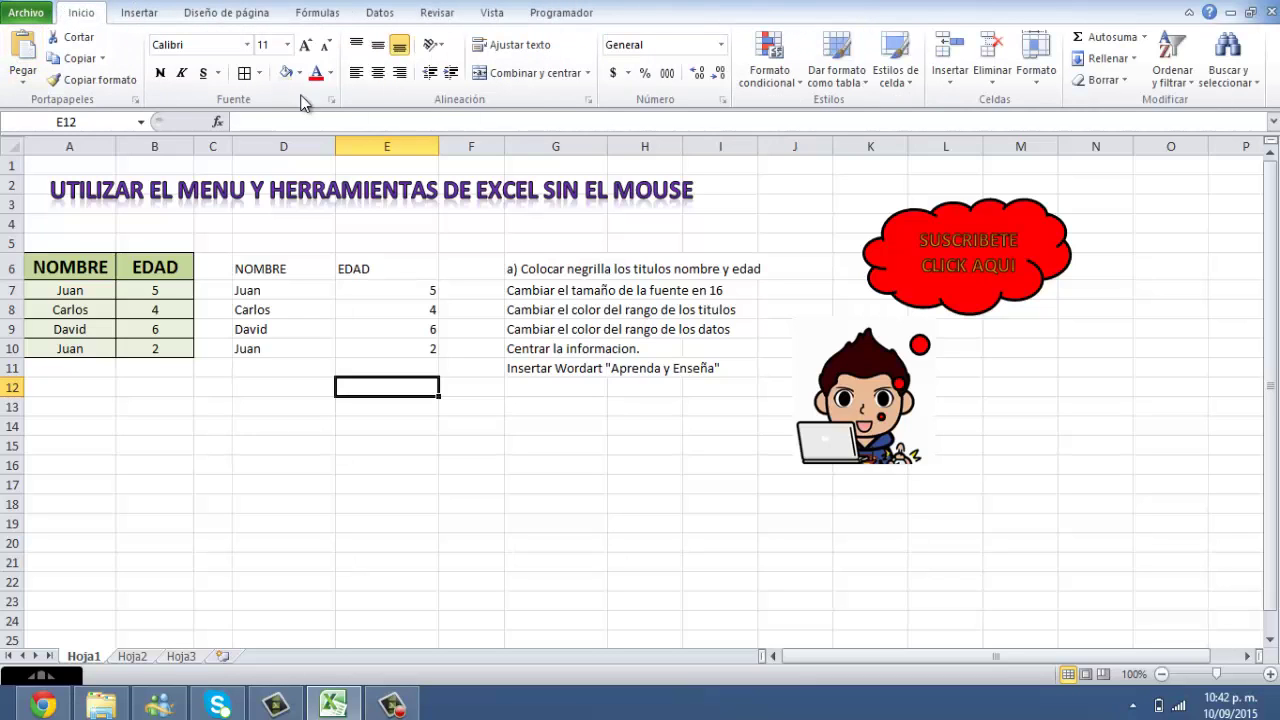
{"action": "left_click", "coordinate": [150, 16]}
{"action": "left_click", "coordinate": [214, 14]}
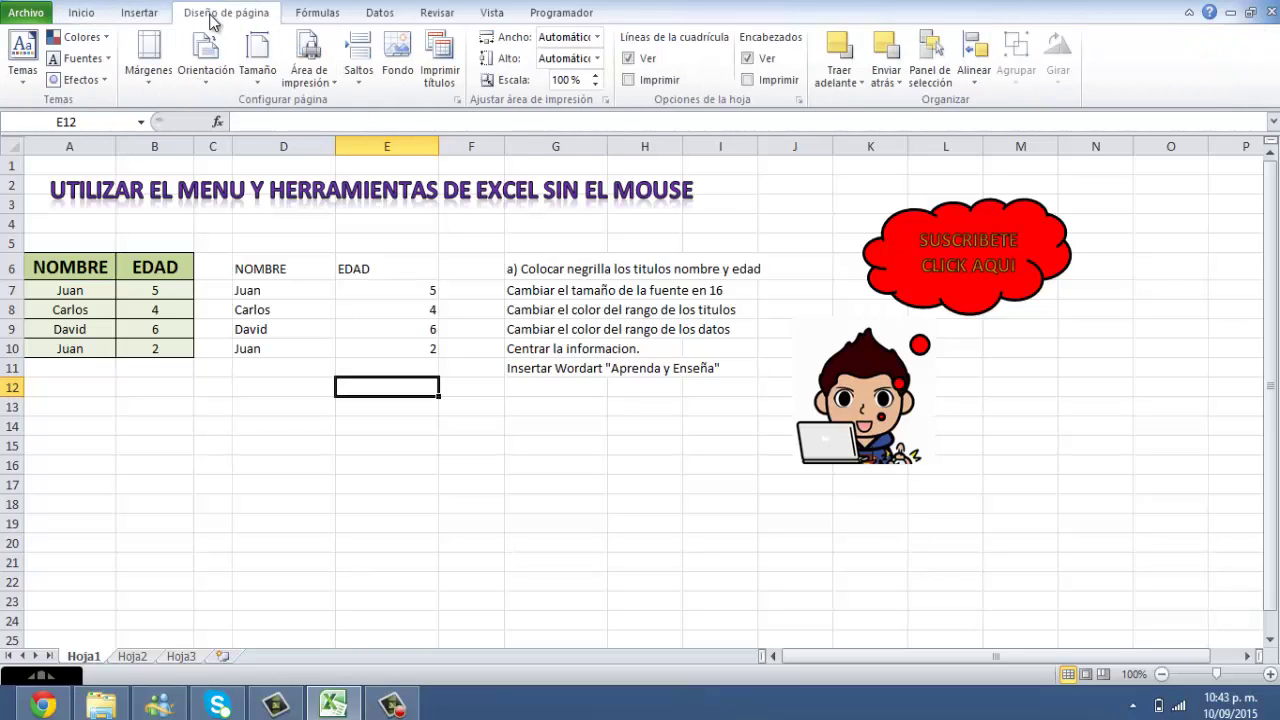
{"action": "left_click", "coordinate": [362, 14]}
{"action": "left_click", "coordinate": [155, 16]}
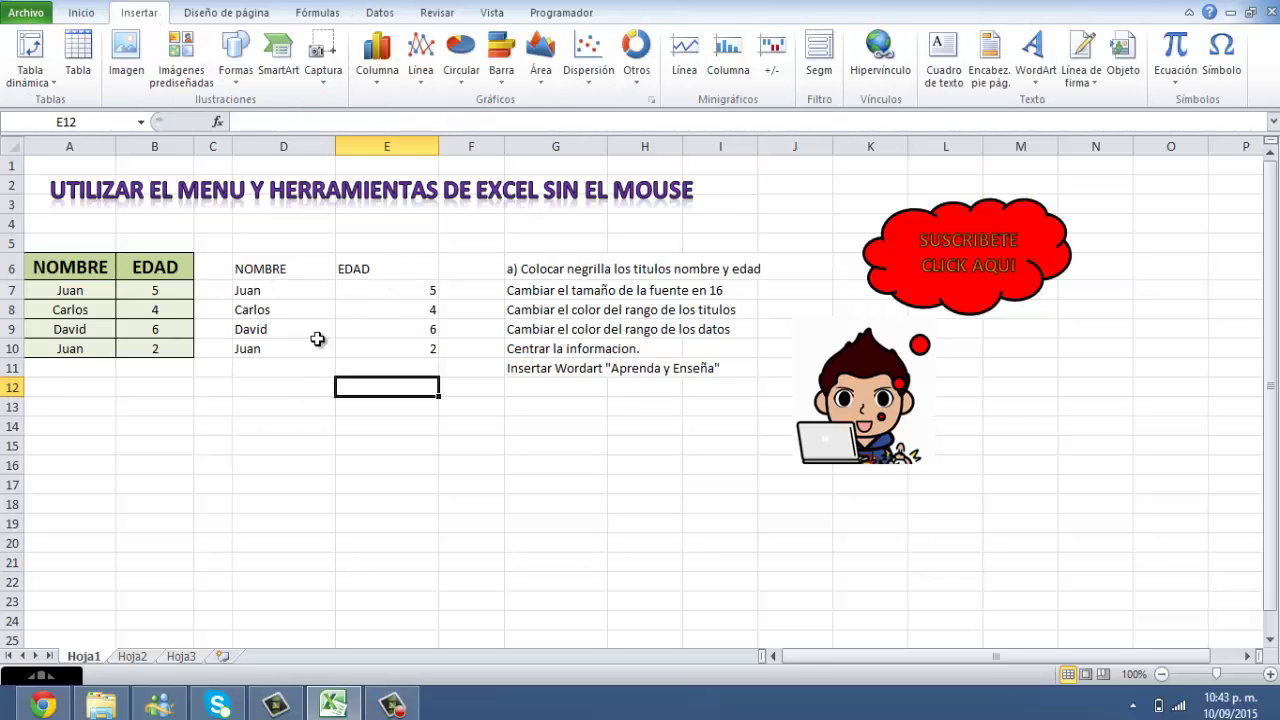
{"action": "left_click", "coordinate": [212, 14]}
{"action": "left_click", "coordinate": [348, 20]}
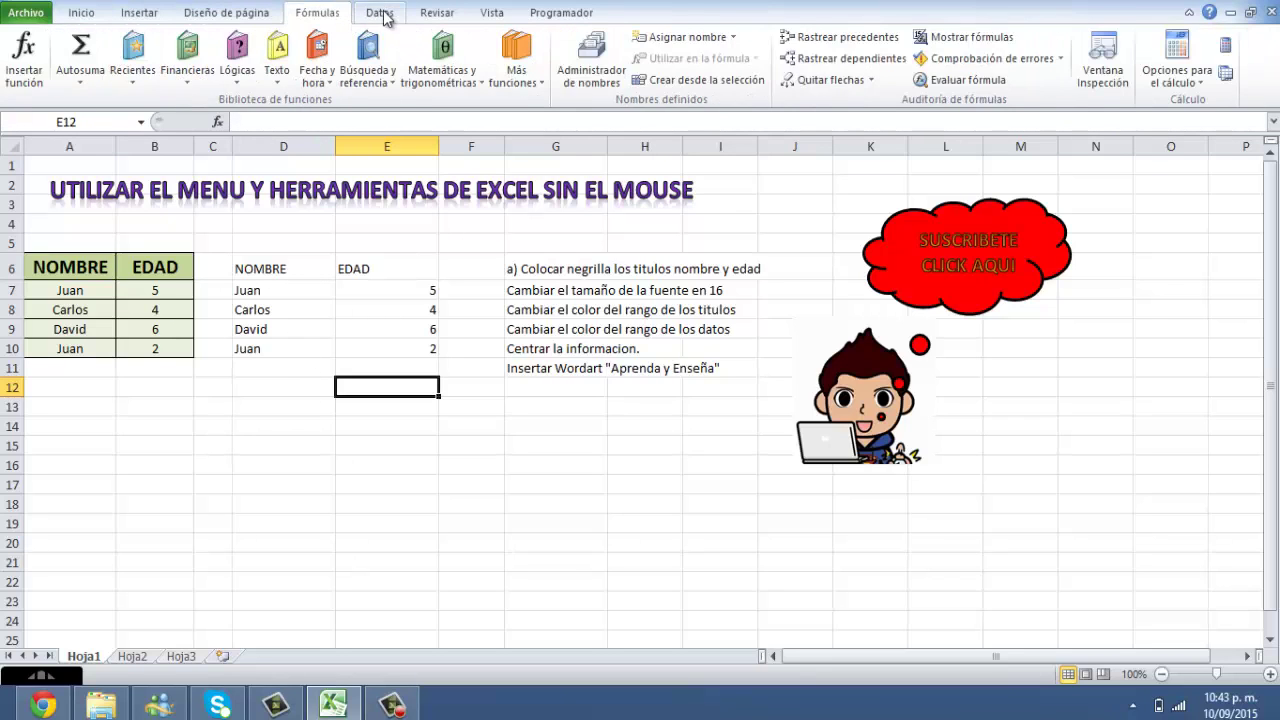
{"action": "left_click", "coordinate": [377, 14]}
{"action": "left_click", "coordinate": [84, 18]}
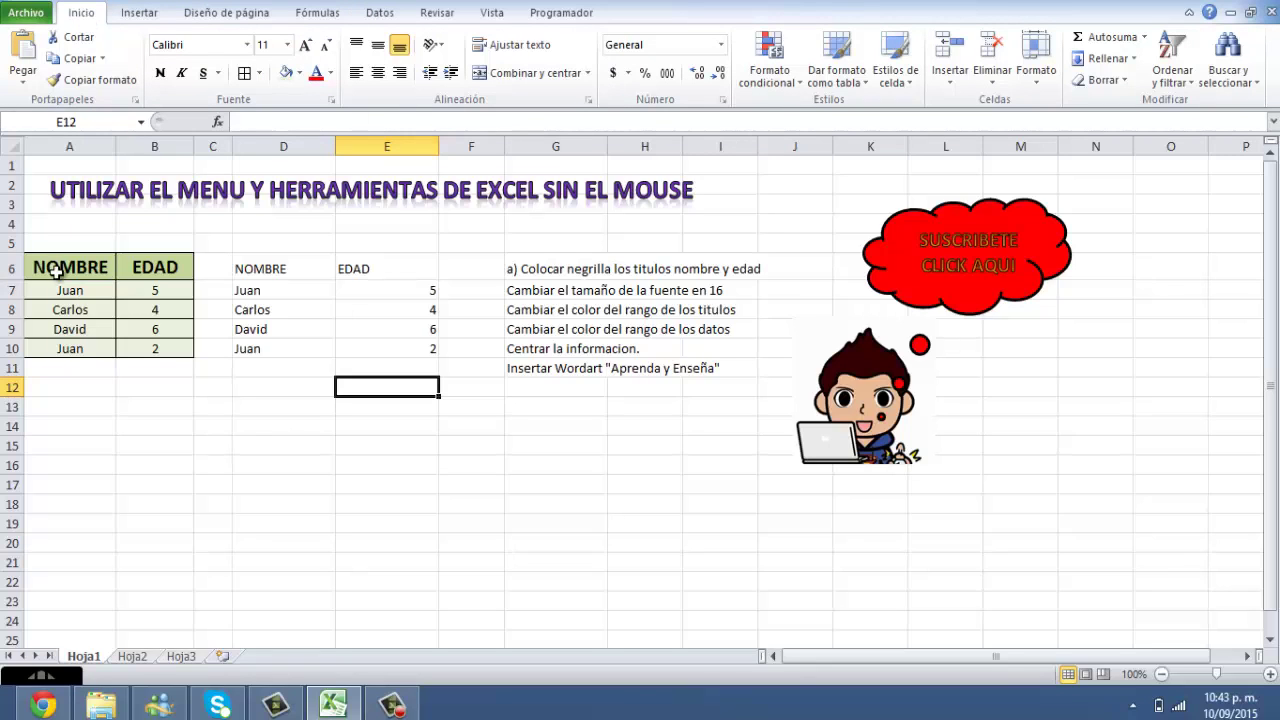
{"action": "mouse_move", "coordinate": [49, 268]}
{"action": "left_mouse_down"}
{"action": "mouse_move", "coordinate": [150, 345]}
{"action": "mouse_move", "coordinate": [60, 280]}
{"action": "mouse_move", "coordinate": [127, 333]}
{"action": "left_mouse_up"}
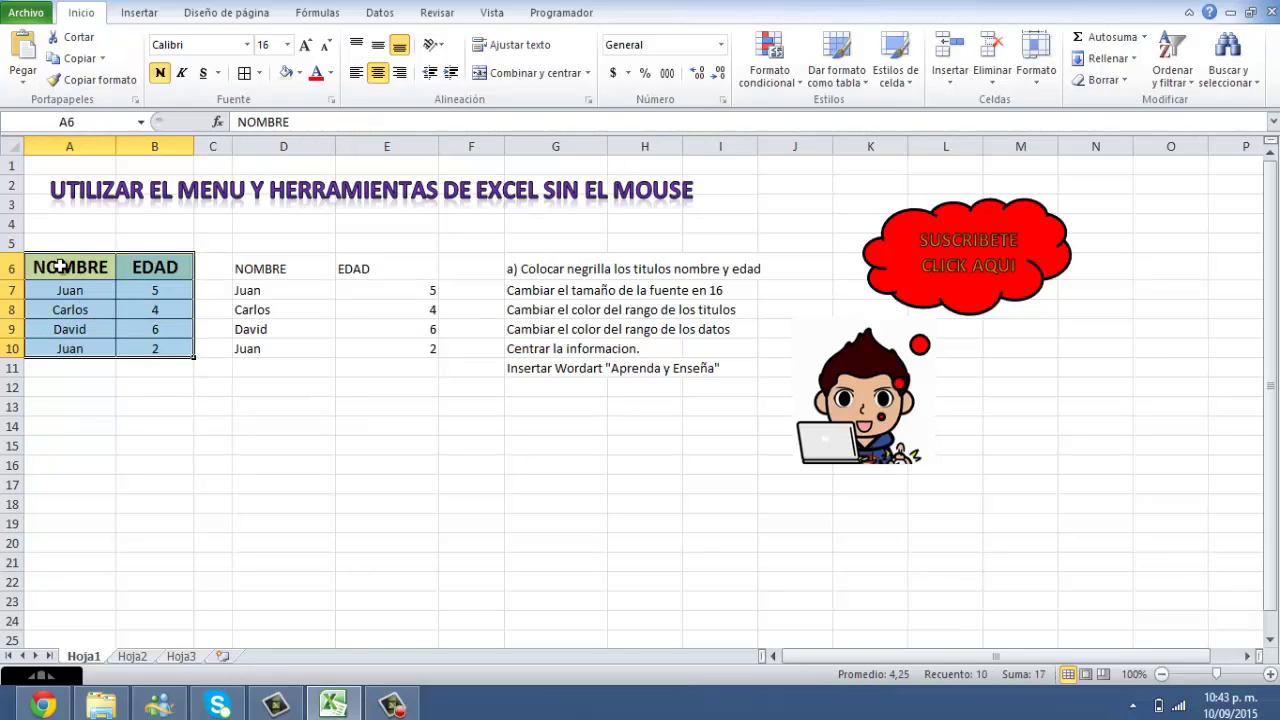
{"action": "mouse_move", "coordinate": [60, 272]}
{"action": "left_mouse_down"}
{"action": "mouse_move", "coordinate": [127, 333]}
{"action": "mouse_move", "coordinate": [170, 345]}
{"action": "left_mouse_up"}
{"action": "left_click_drag", "start_coordinate": [251, 270], "coordinate": [403, 349]}
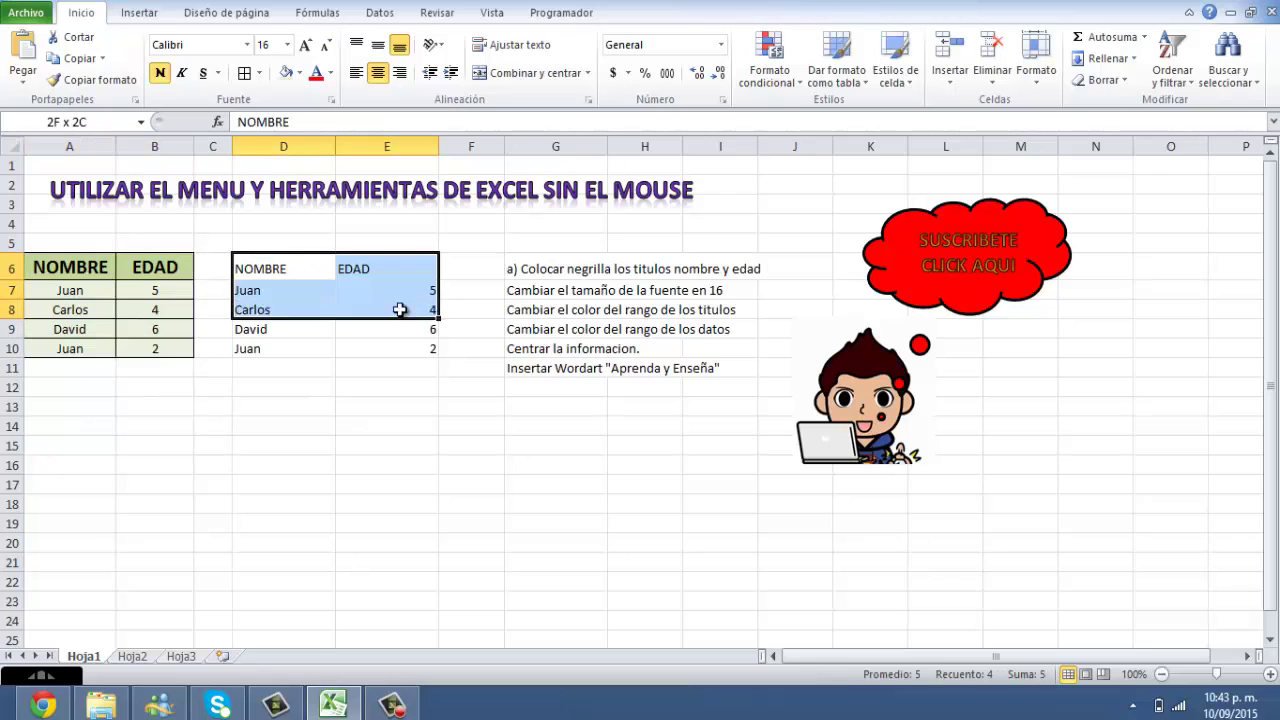
{"action": "left_click_drag", "start_coordinate": [105, 268], "coordinate": [165, 342]}
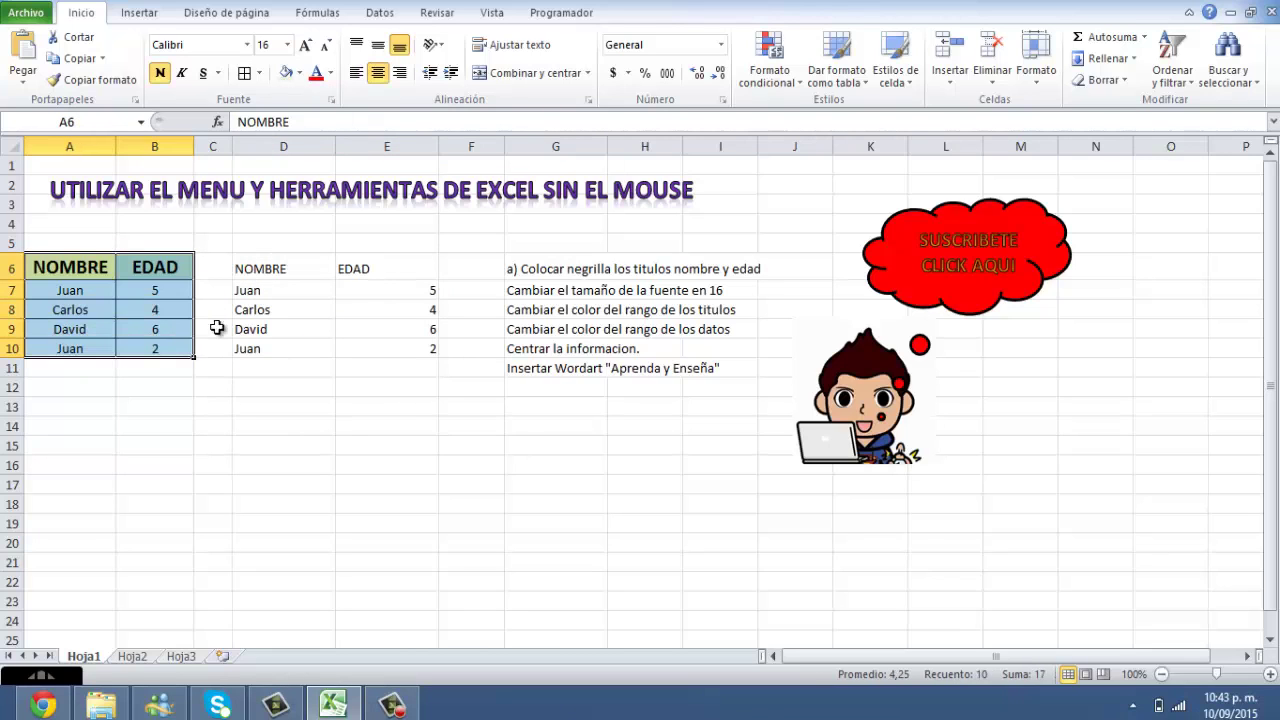
{"action": "left_click", "coordinate": [310, 276]}
{"action": "left_click_drag", "start_coordinate": [310, 276], "coordinate": [380, 349]}
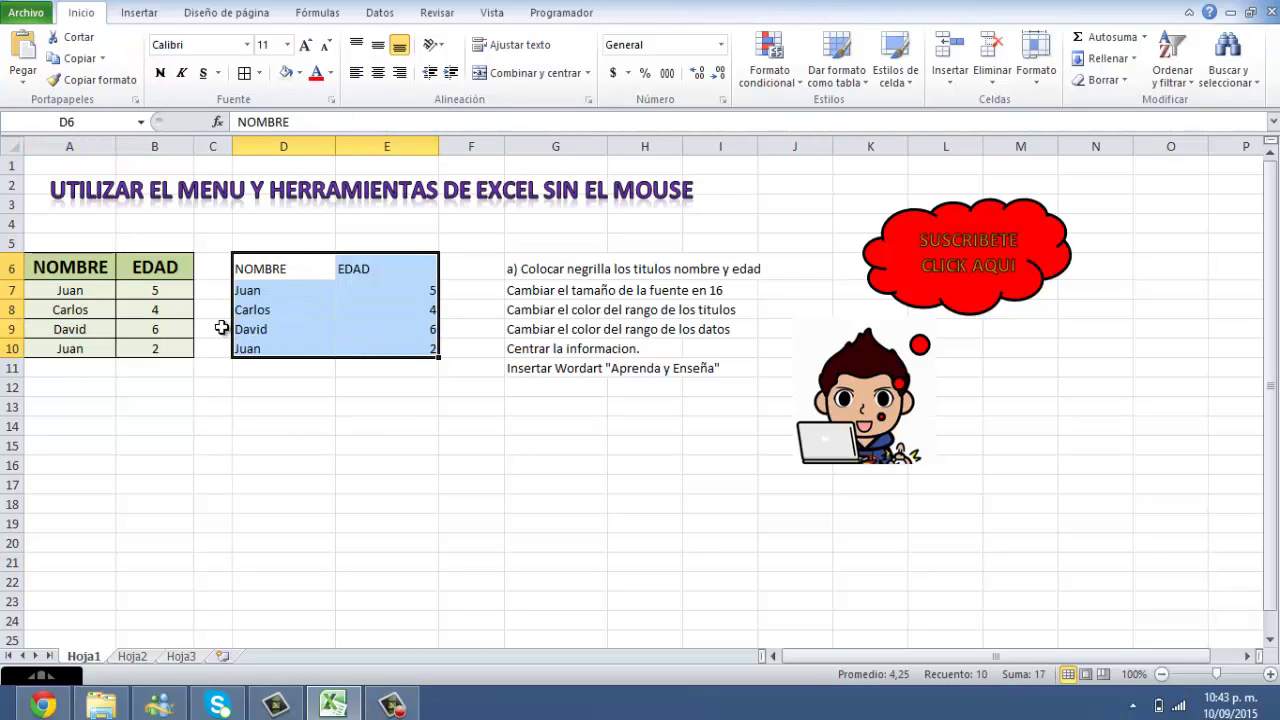
{"action": "left_click", "coordinate": [298, 327]}
{"action": "left_click", "coordinate": [370, 402]}
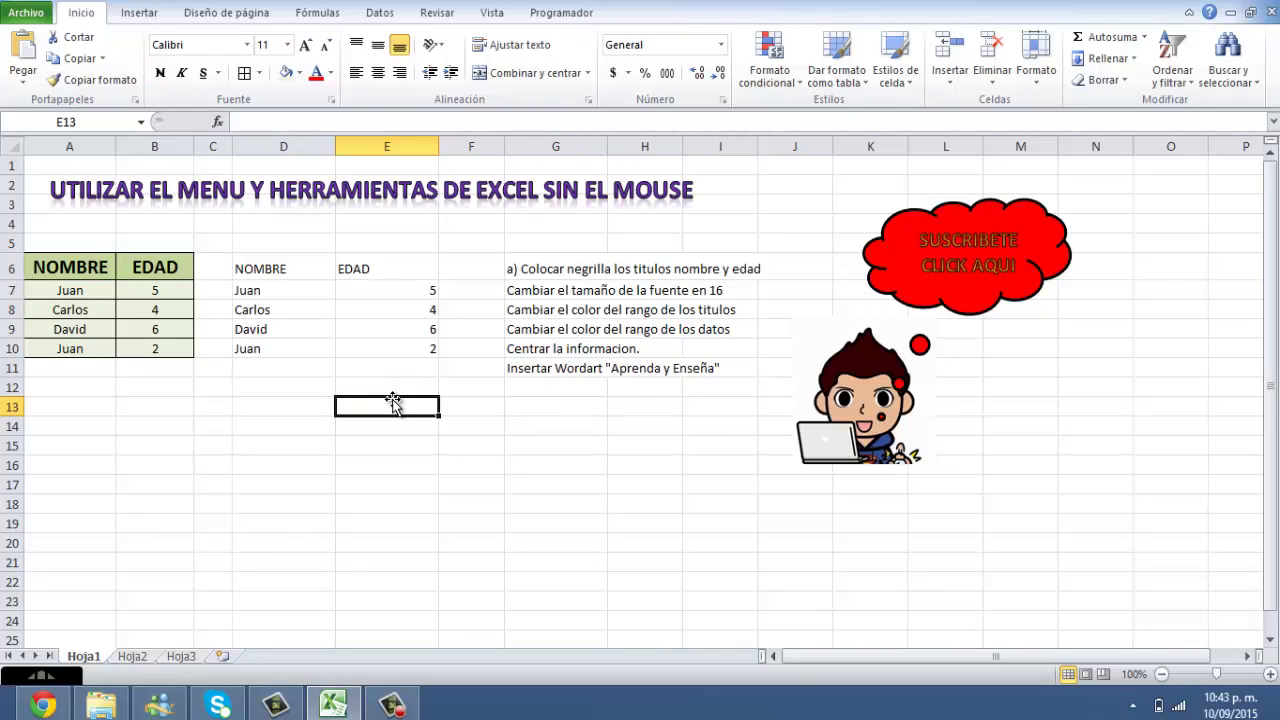
{"action": "mouse_move", "coordinate": [62, 270]}
{"action": "left_mouse_down"}
{"action": "mouse_move", "coordinate": [141, 312]}
{"action": "mouse_move", "coordinate": [150, 348]}
{"action": "mouse_move", "coordinate": [70, 268]}
{"action": "left_mouse_up"}
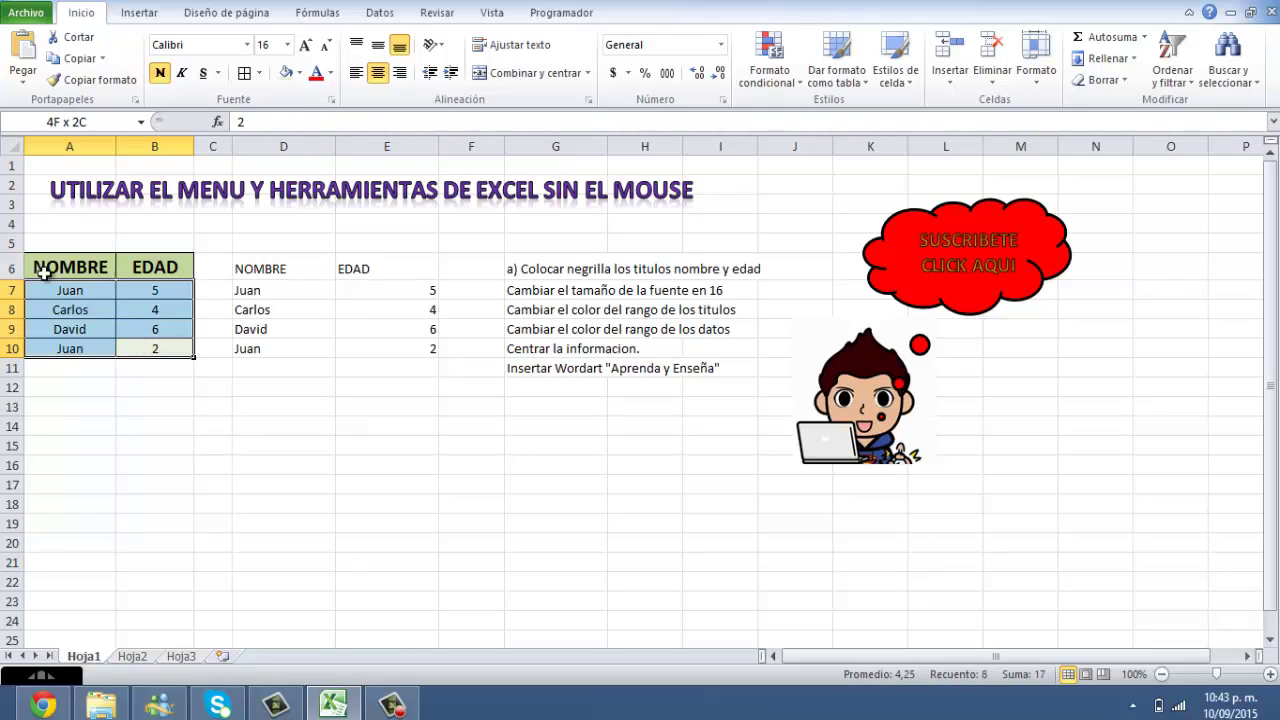
{"action": "left_click", "coordinate": [176, 434]}
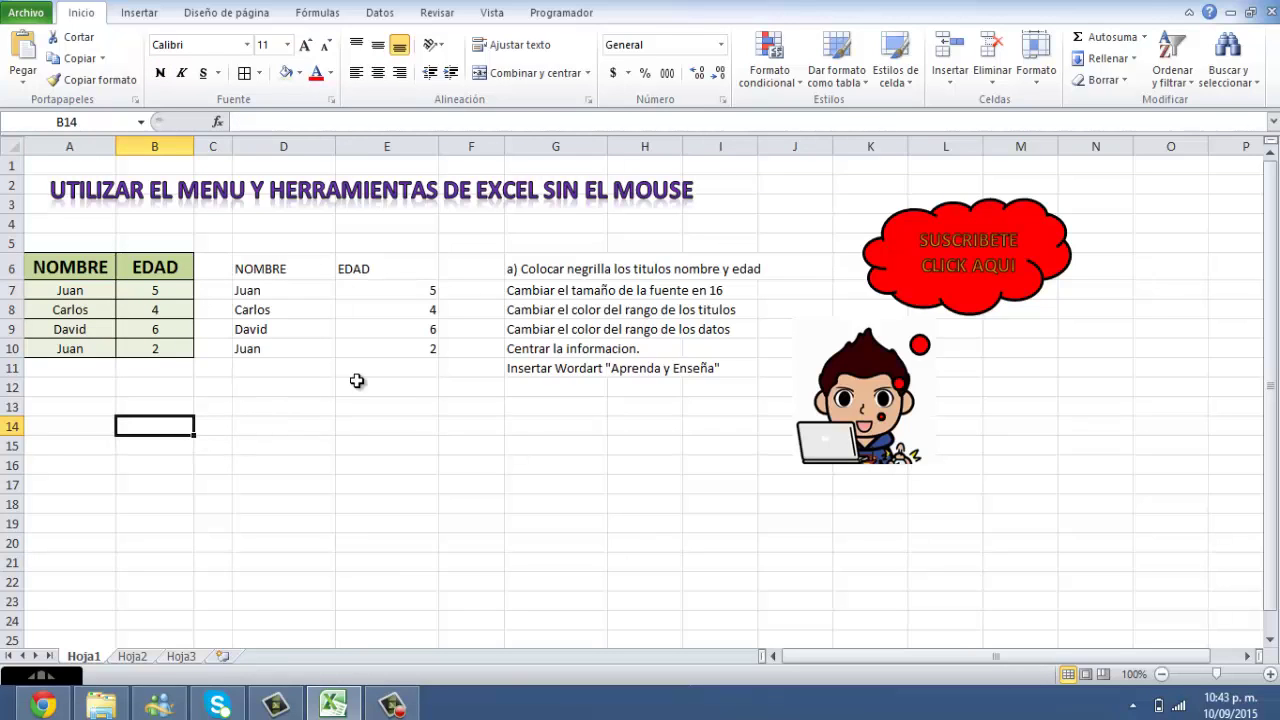
{"action": "left_click", "coordinate": [530, 272]}
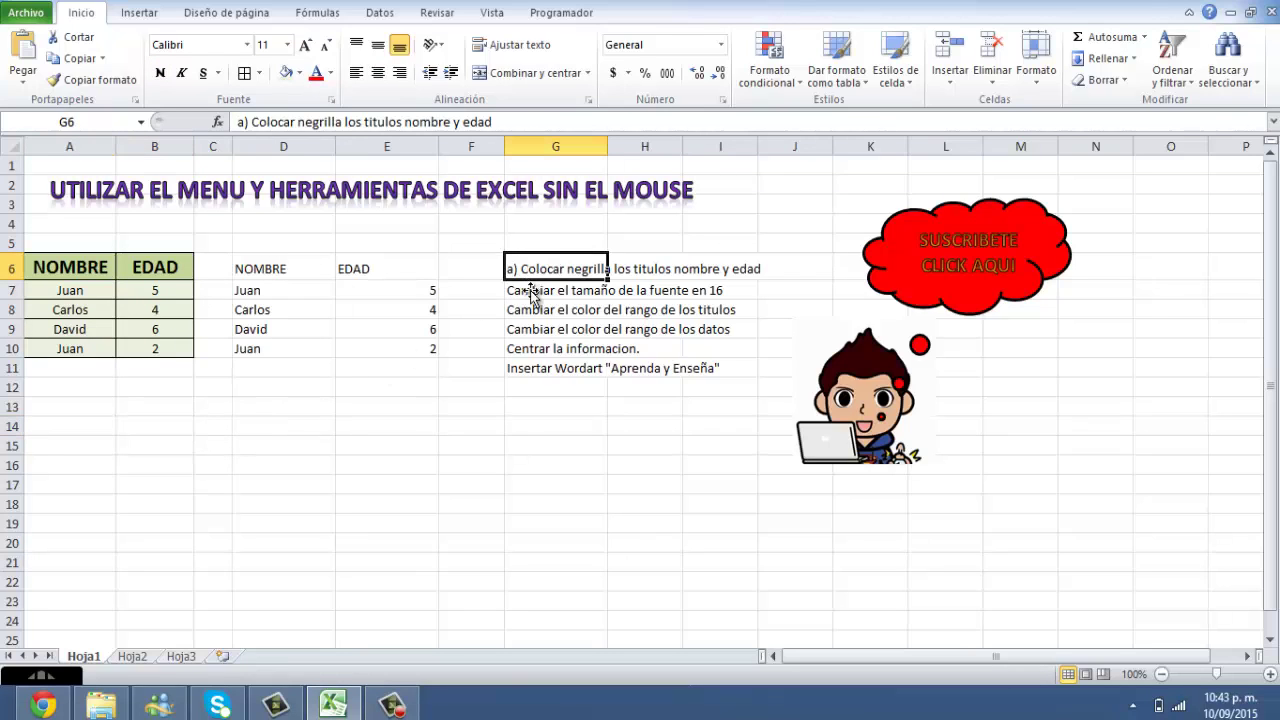
{"action": "left_click", "coordinate": [524, 330]}
{"action": "left_click", "coordinate": [522, 276]}
{"action": "left_click", "coordinate": [514, 430]}
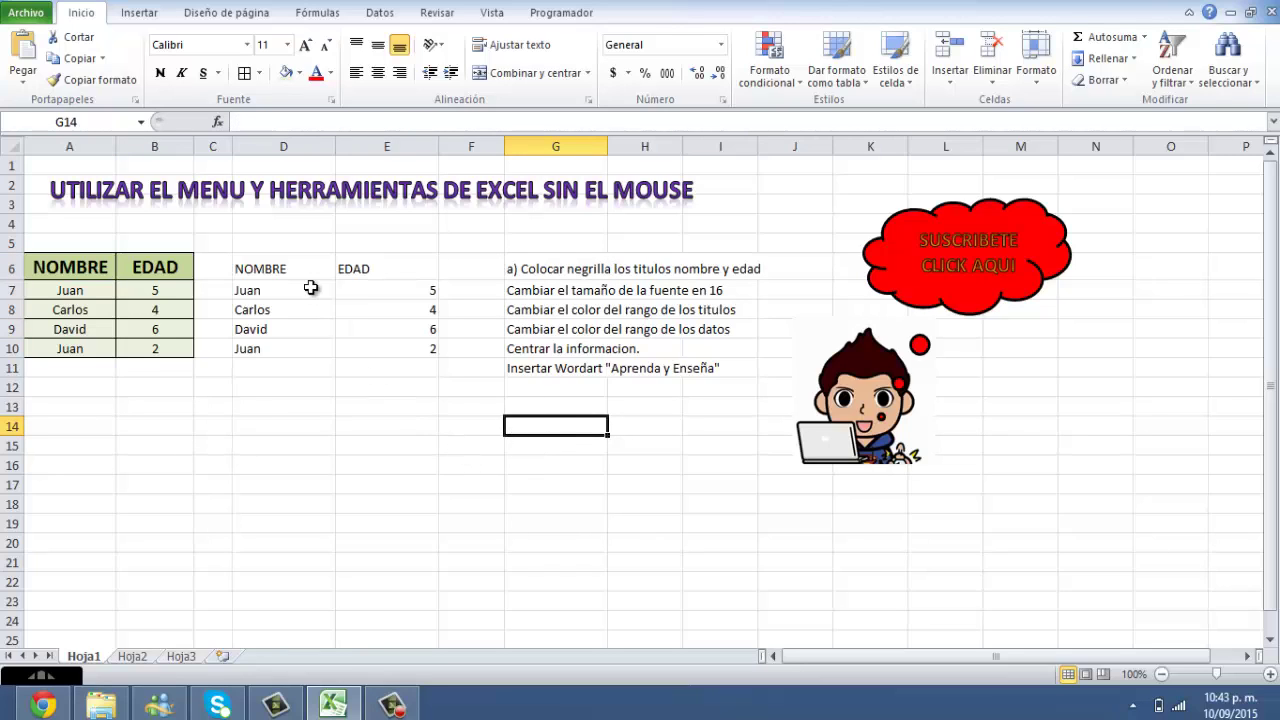
{"action": "left_click", "coordinate": [285, 266]}
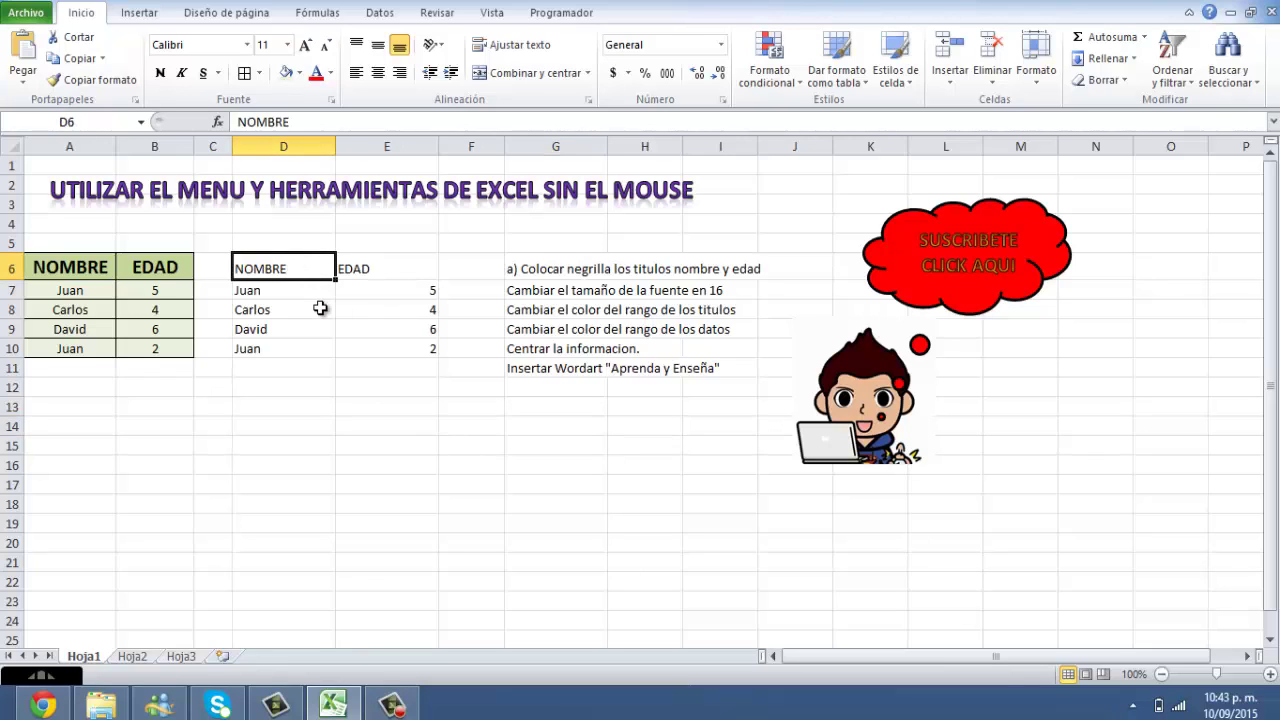
Move the cell cursor back to D6 and extend the selection over the NOMBRE and EDAD headings
{"action": "key", "text": "Down"}
{"action": "key", "text": "Down"}
{"action": "key", "text": "Down"}
{"action": "key", "text": "Down"}
{"action": "key", "text": "Down"}
{"action": "key", "text": "Down"}
{"action": "key", "text": "Right"}
{"action": "key", "text": "Right"}
{"action": "key", "text": "Right"}
{"action": "key", "text": "Right"}
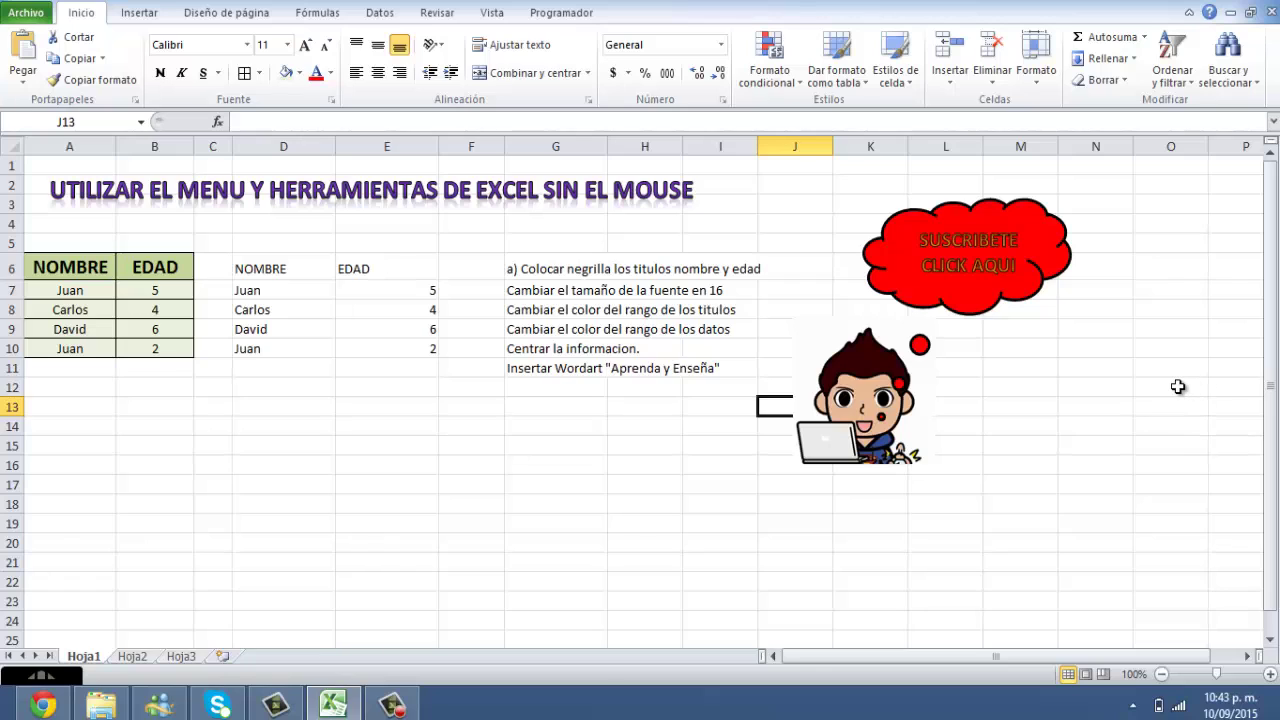
{"action": "key", "text": "Left"}
{"action": "key", "text": "Left"}
{"action": "key", "text": "Left"}
{"action": "key", "text": "Left"}
{"action": "key", "text": "Left"}
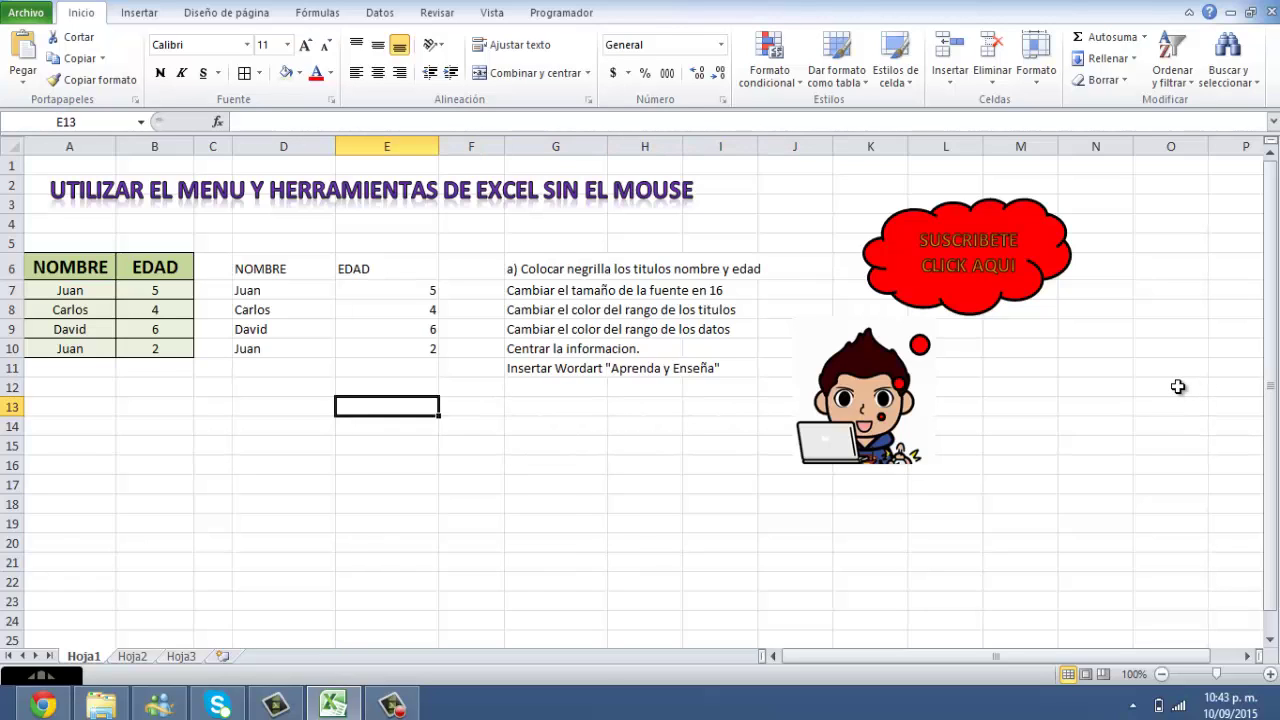
{"action": "key", "text": "Left"}
{"action": "key", "text": "Up"}
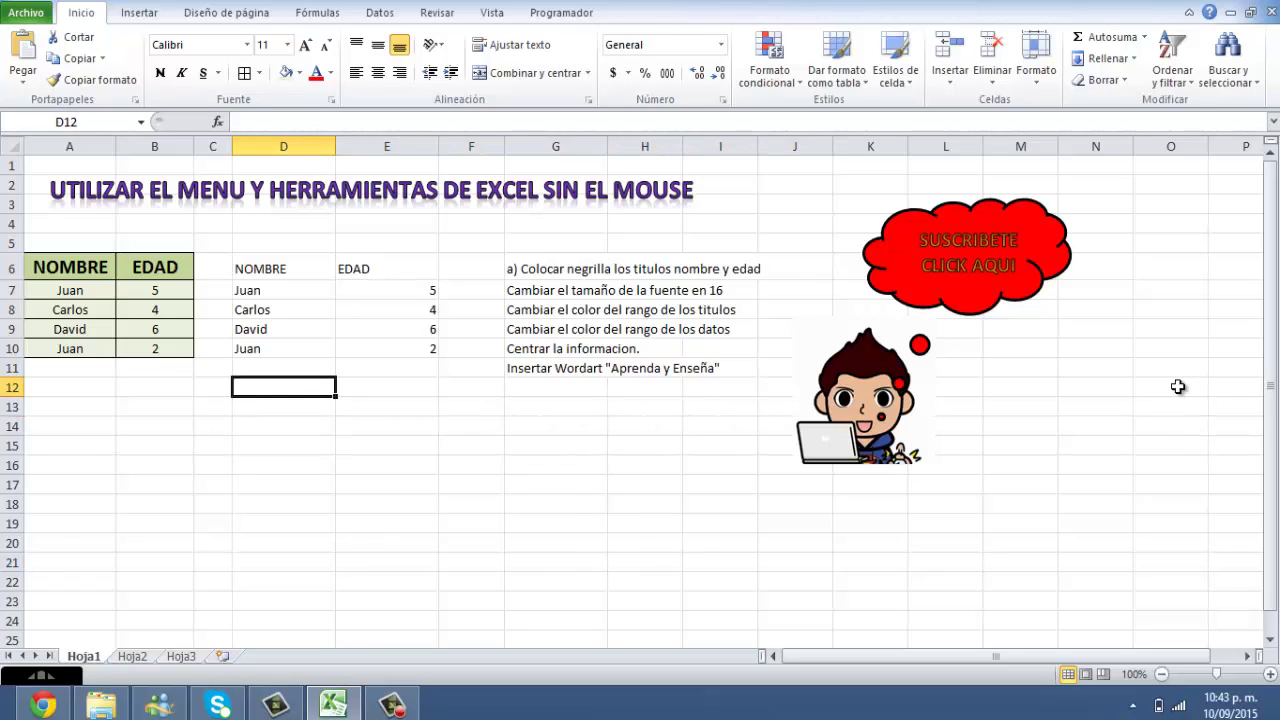
{"action": "key", "text": "Down"}
{"action": "key", "text": "Up"}
{"action": "key", "text": "Up"}
{"action": "key", "text": "Up"}
{"action": "key", "text": "Up"}
{"action": "key", "text": "Up"}
{"action": "key", "text": "Up"}
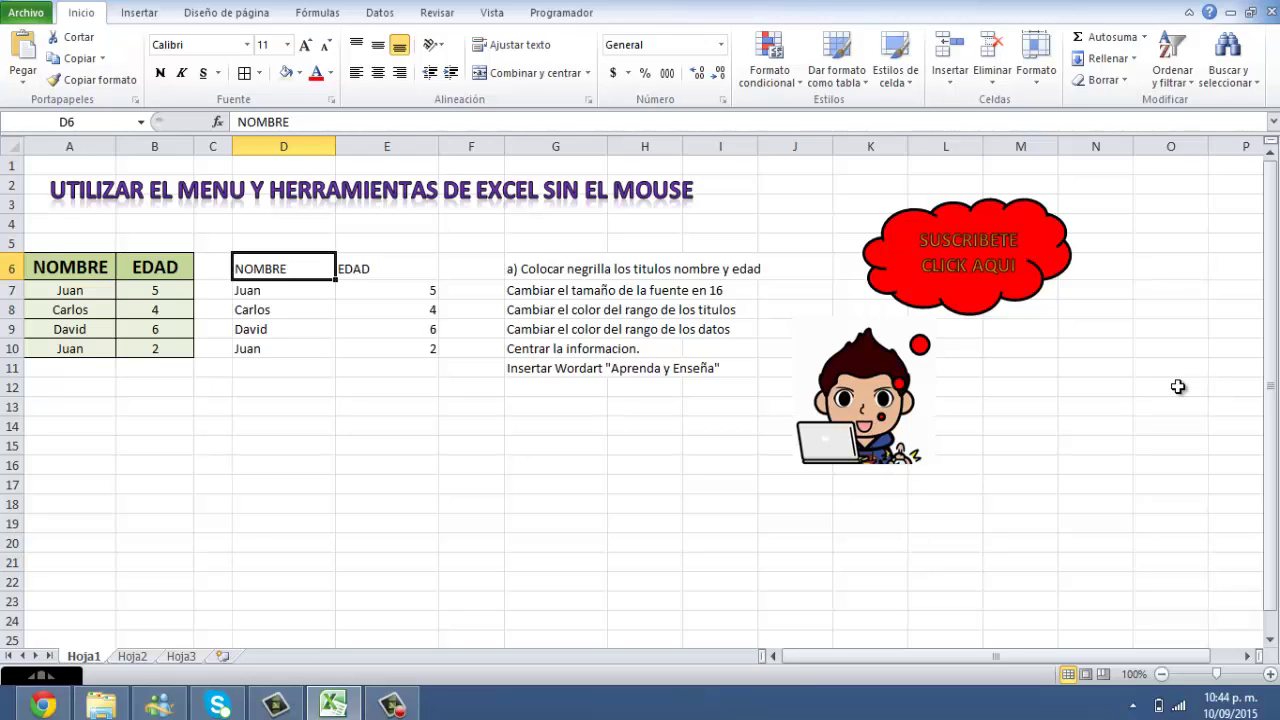
{"action": "key", "text": "shift+Right"}
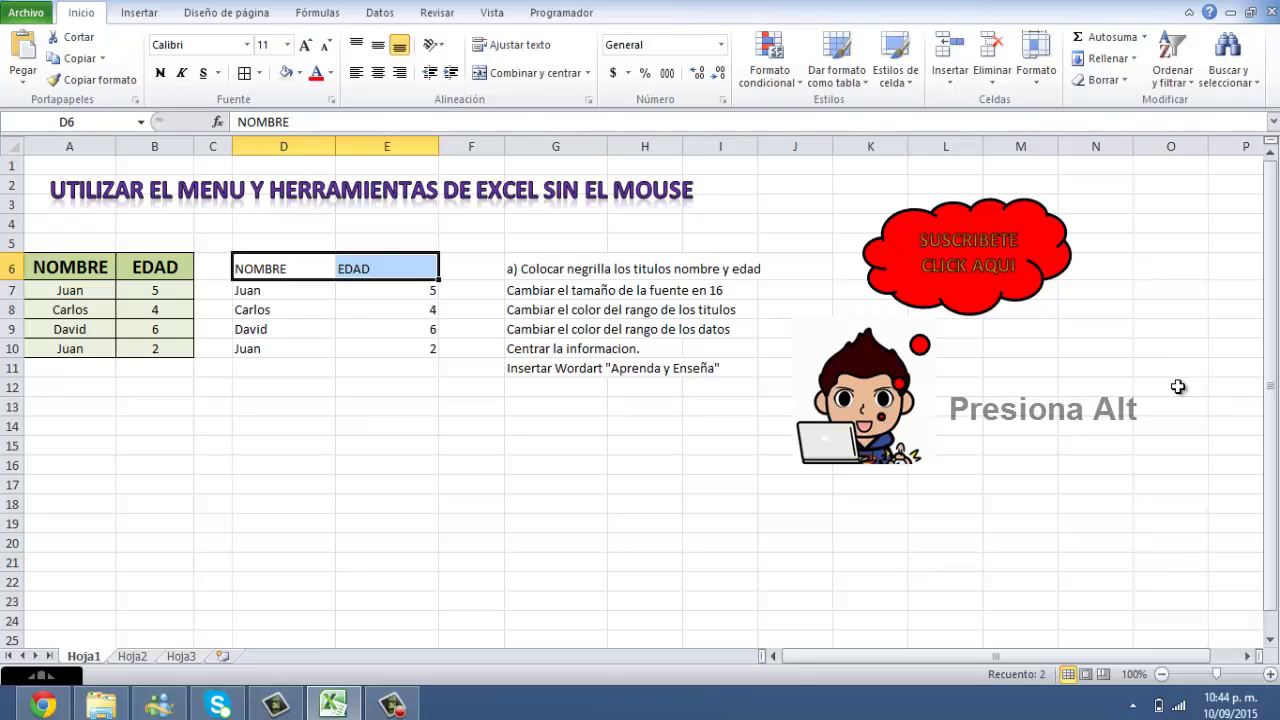
Show the KeyTips, display the Insertar tab's access letters, then return to the top-level letters
{"action": "key", "text": "alt"}
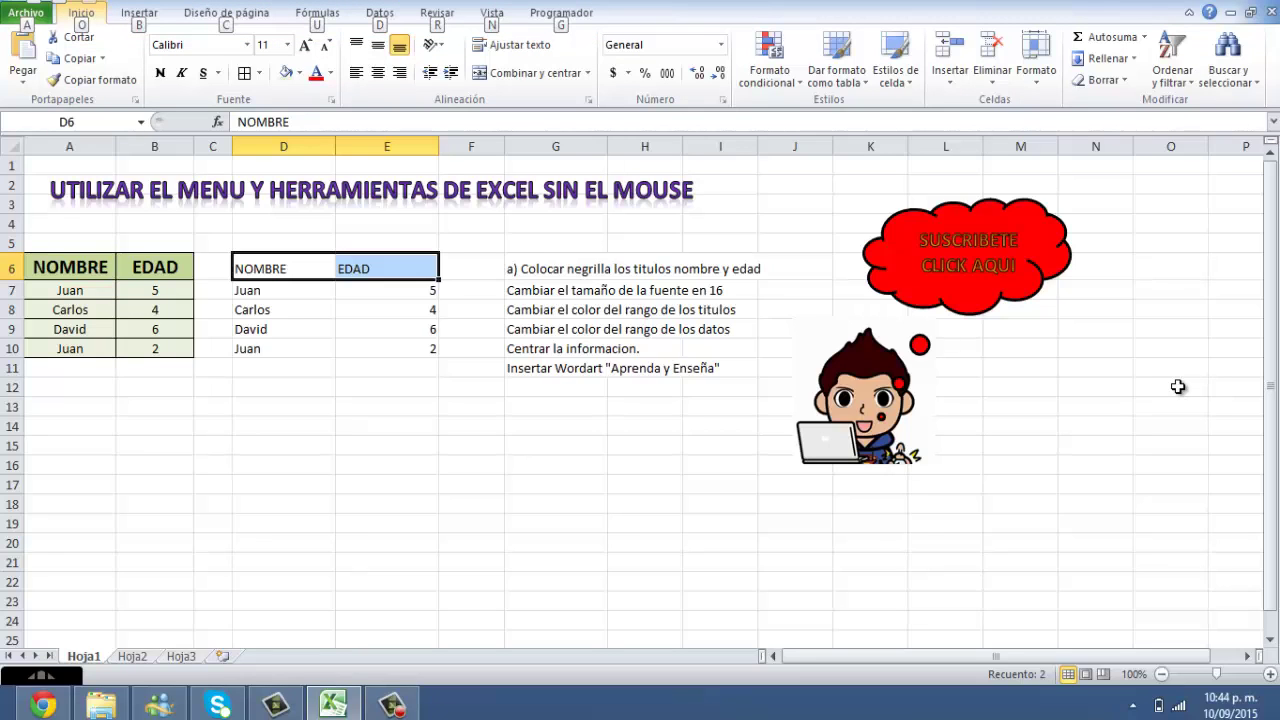
{"action": "key", "text": "b"}
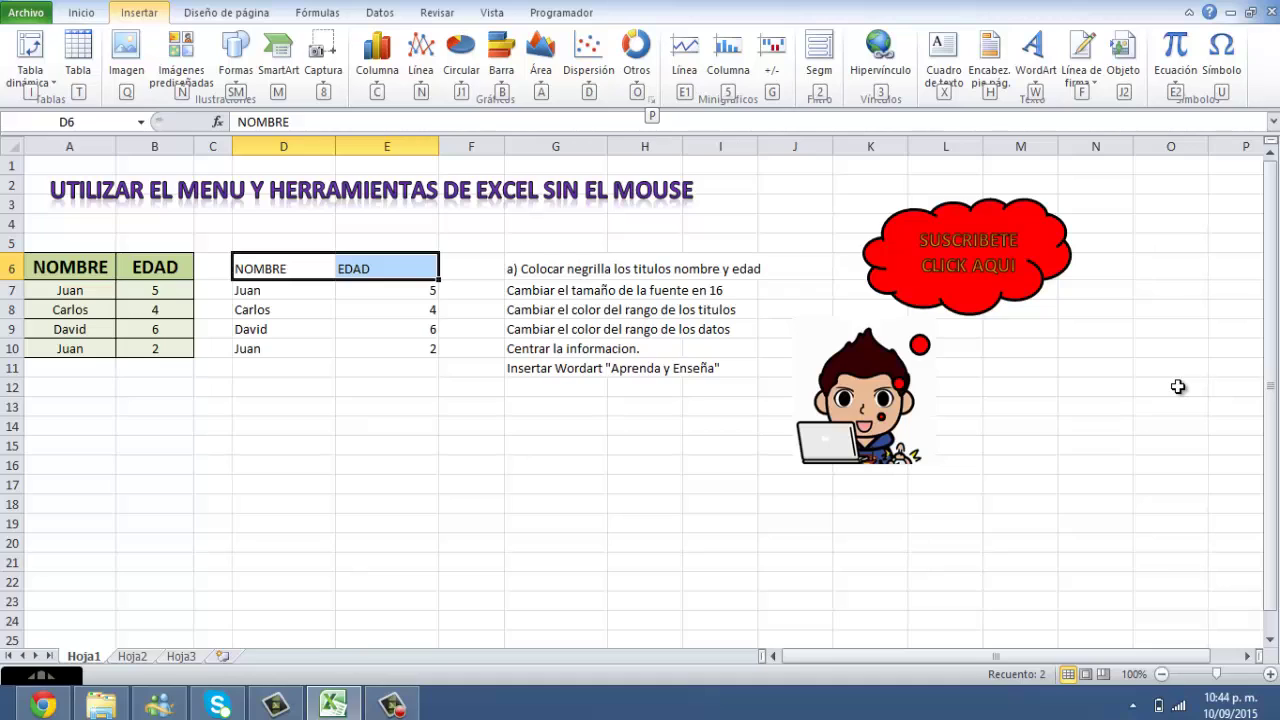
{"action": "key", "text": "Escape"}
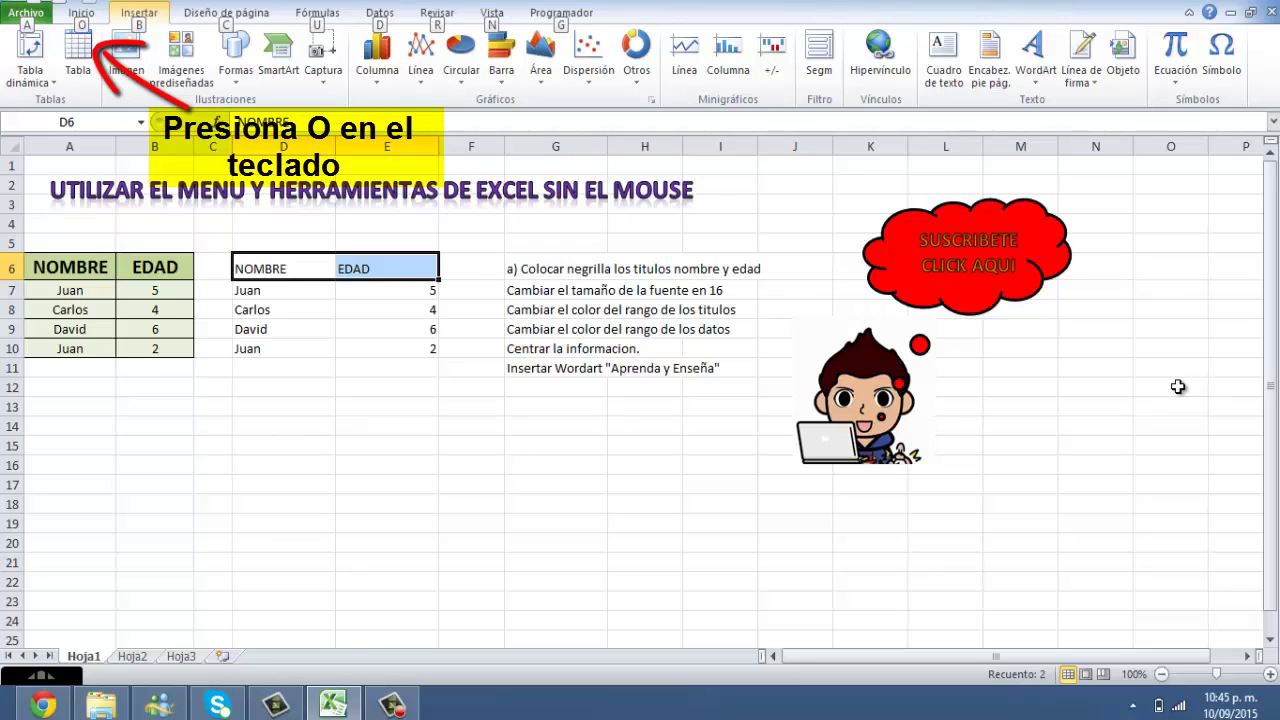
Make the NOMBRE and EDAD headings in D6:E6 bold using the Inicio KeyTips
{"action": "key", "text": "o"}
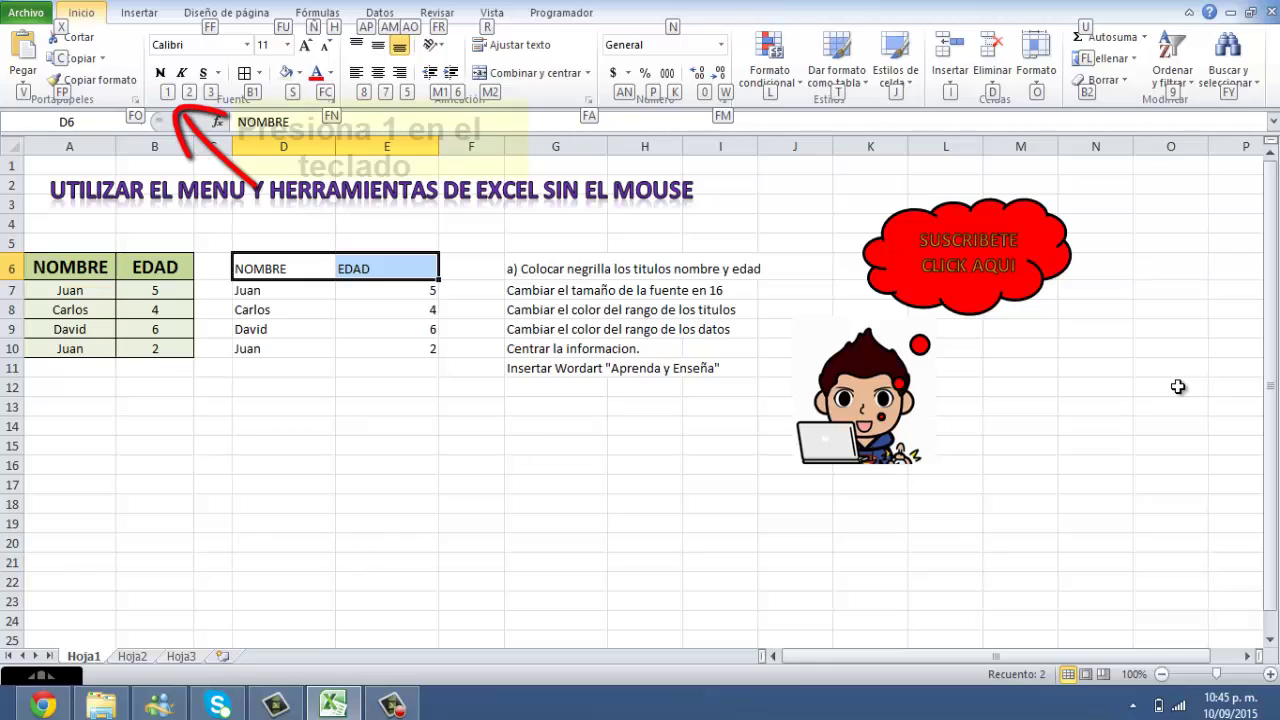
{"action": "key", "text": "1"}
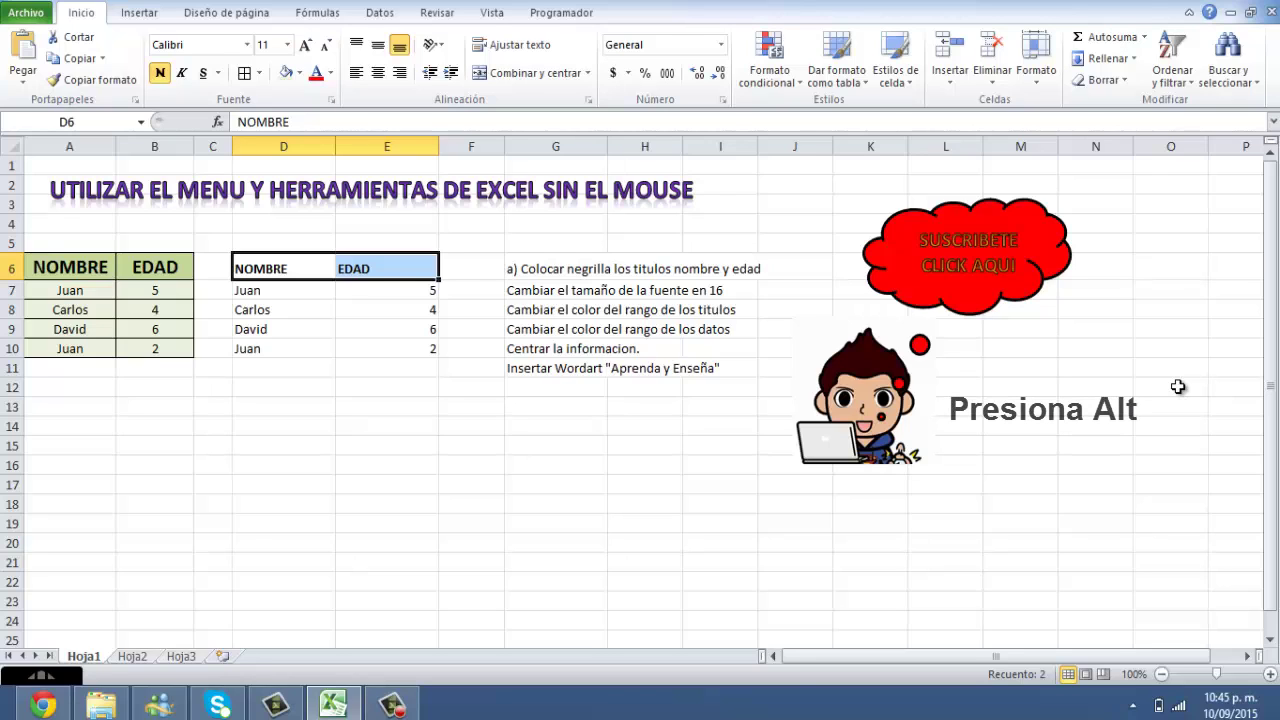
{"action": "key", "text": "alt"}
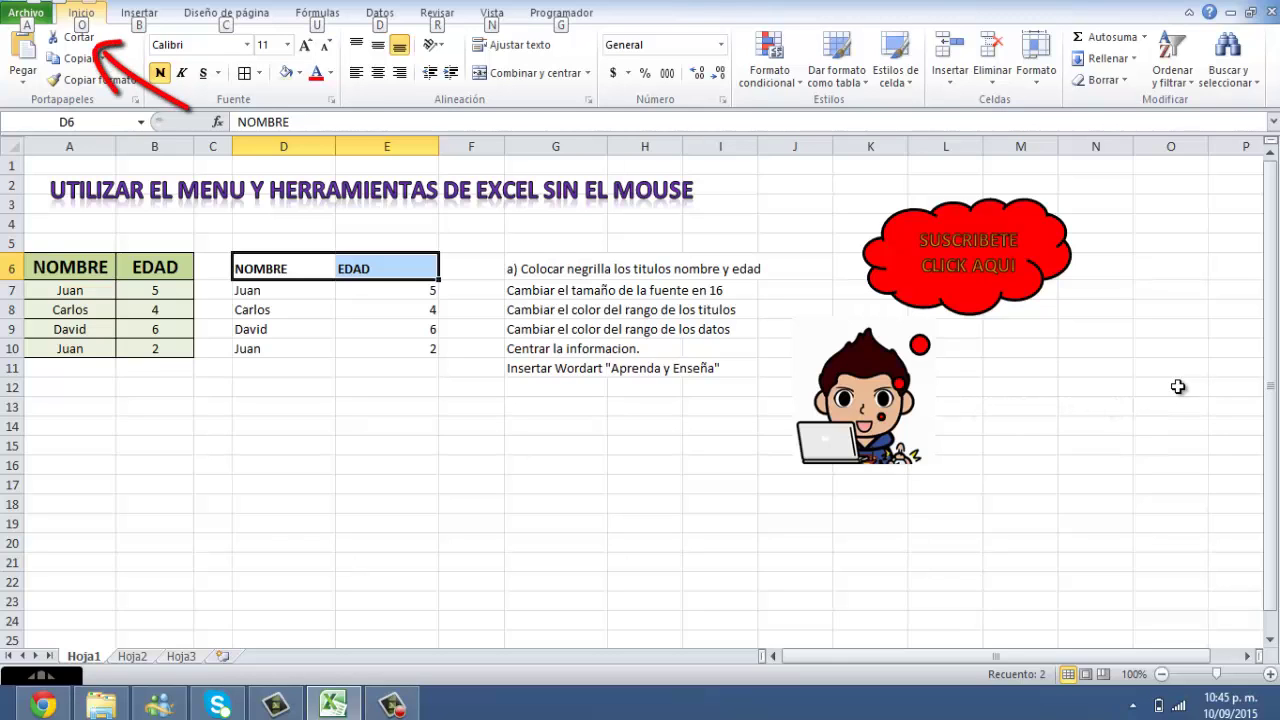
Set the D6:E6 headings to font size 16 through the font size box
{"action": "key", "text": "o"}
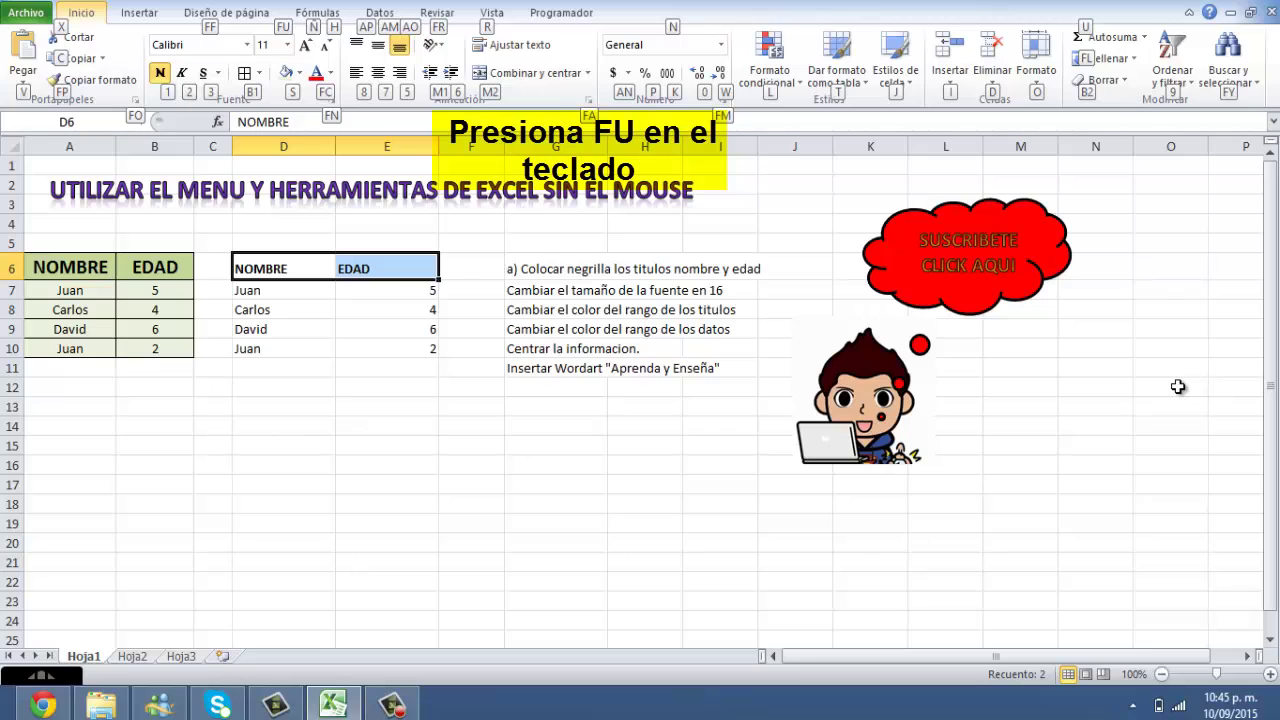
{"action": "key", "text": "f"}
{"action": "key", "text": "u"}
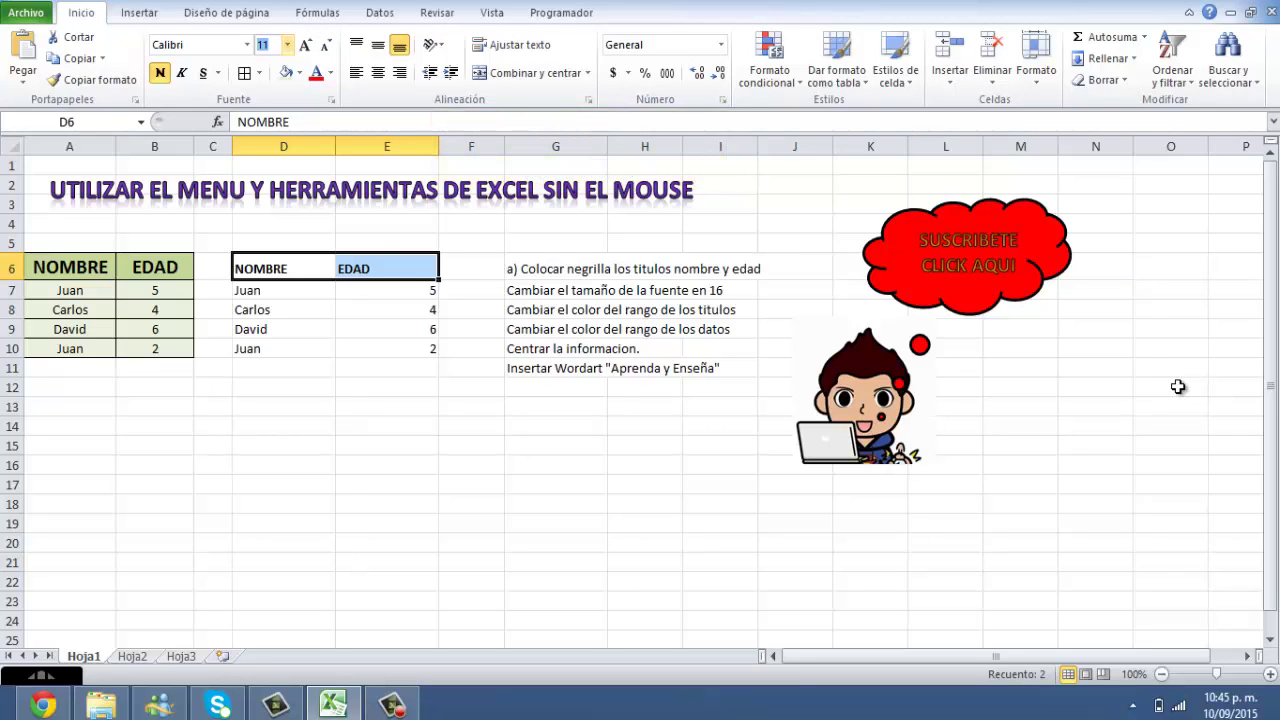
{"action": "type", "text": "16"}
{"action": "key", "text": "Return"}
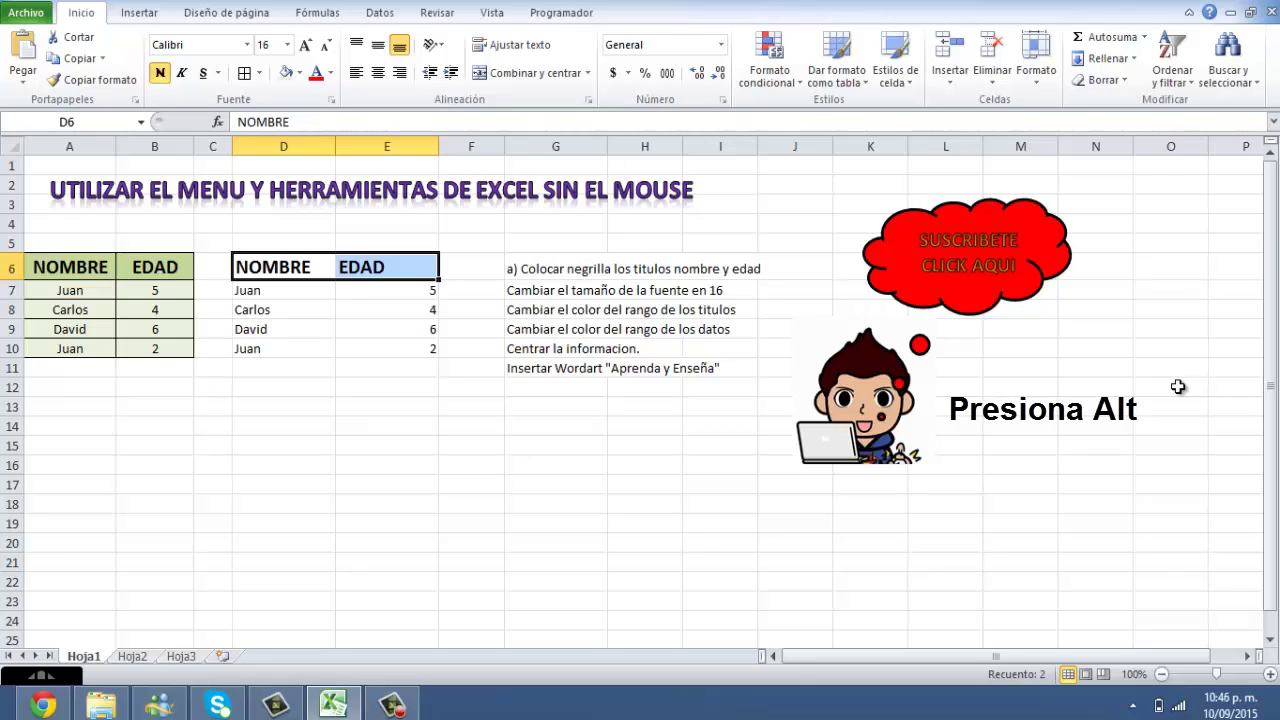
{"action": "key", "text": "alt"}
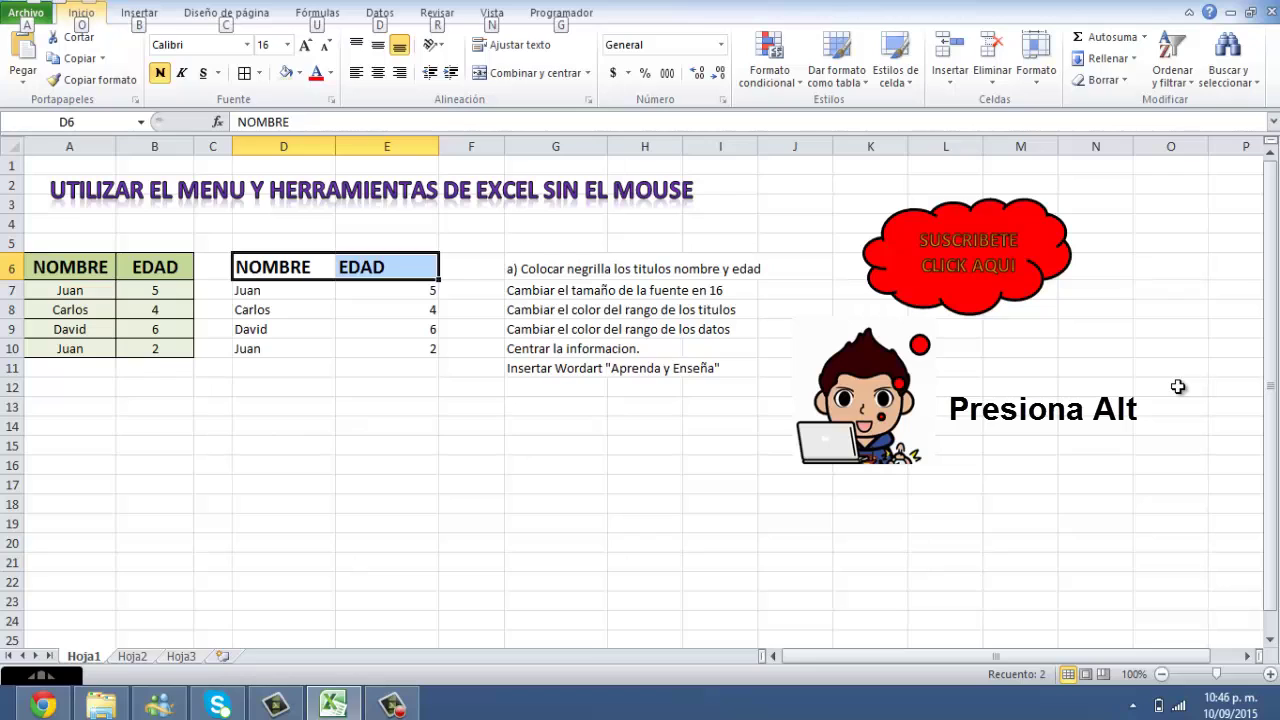
Fill the D6:E6 header cells with a light green tint from the Fill Color palette
{"action": "key", "text": "o"}
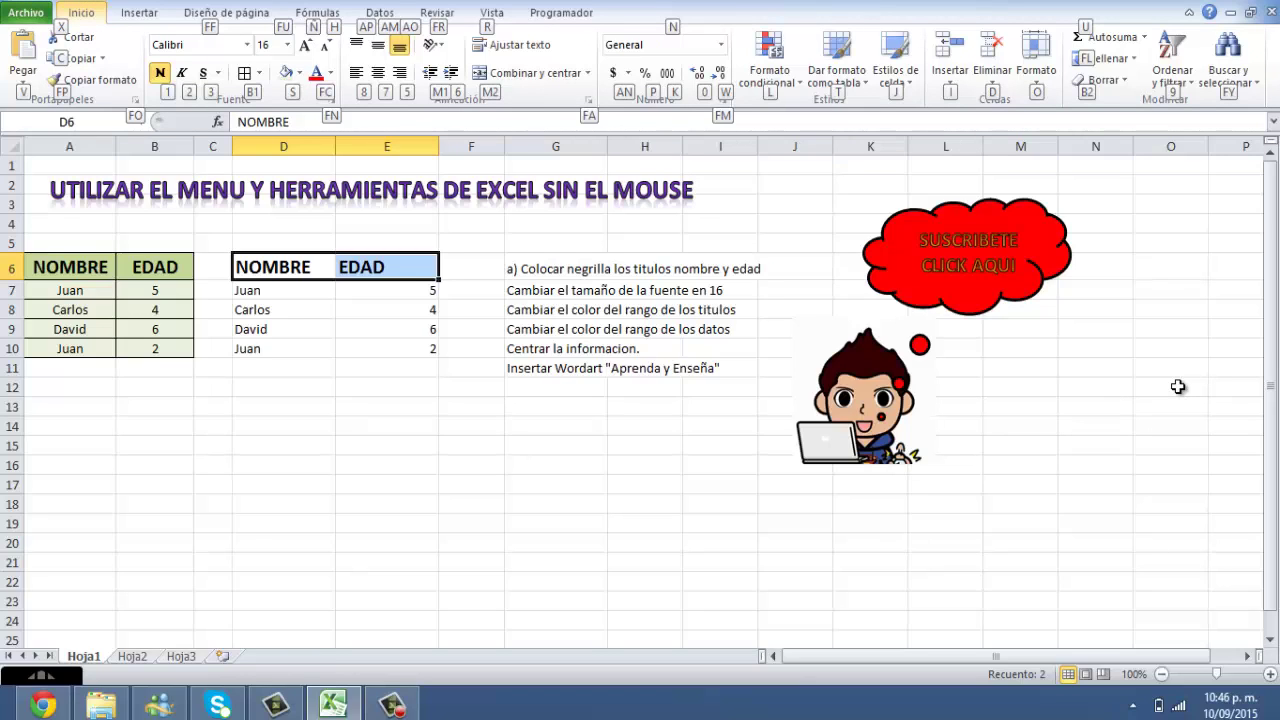
{"action": "key", "text": "s"}
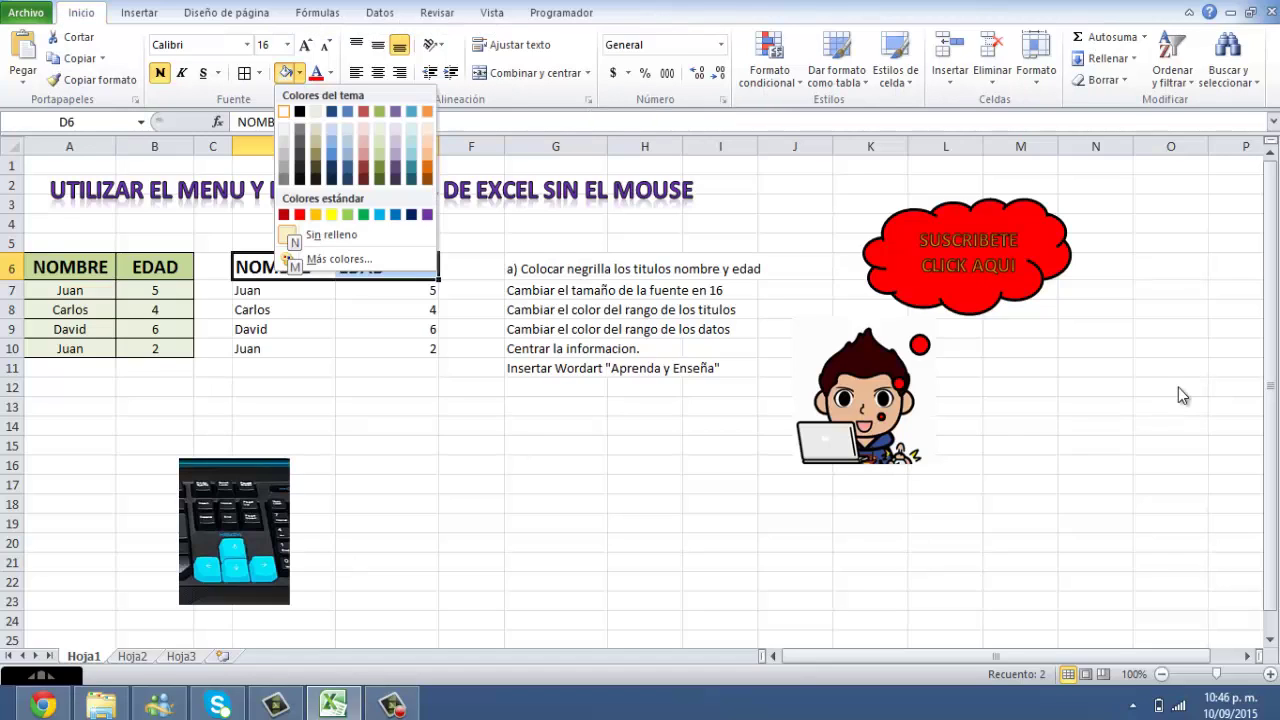
{"action": "key", "text": "Right"}
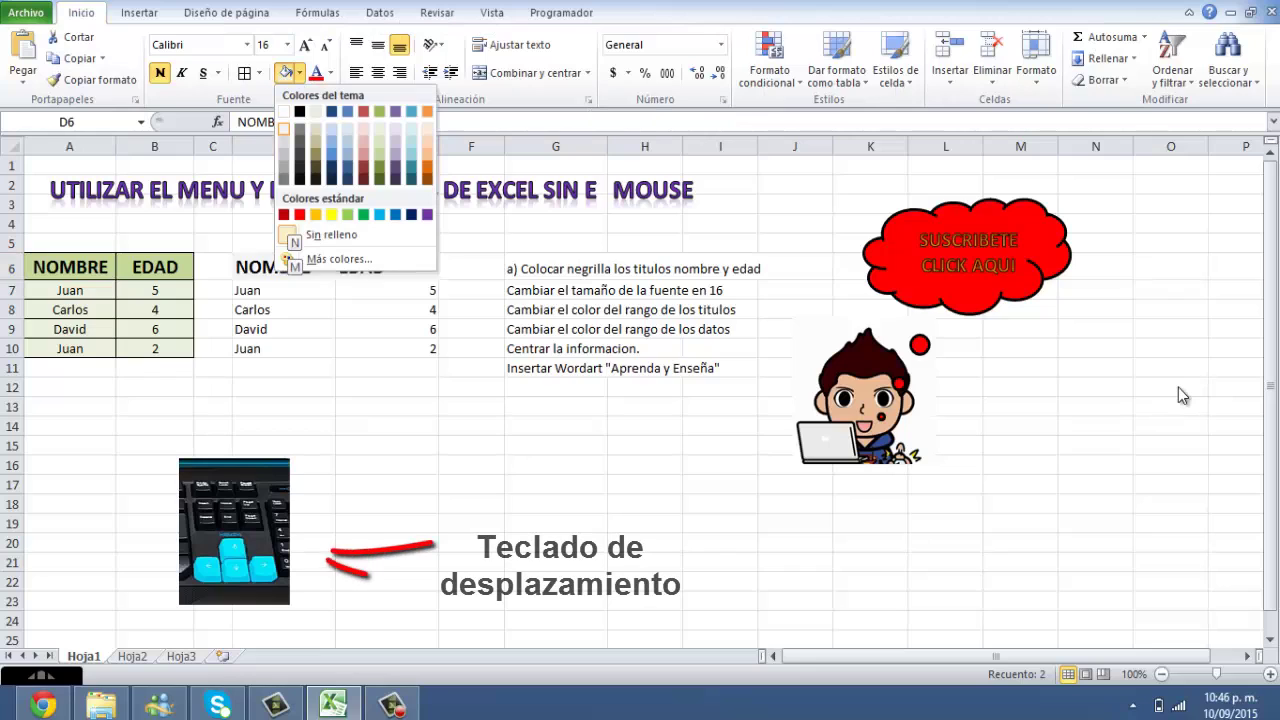
{"action": "key", "text": "Right"}
{"action": "key", "text": "Right"}
{"action": "key", "text": "Down"}
{"action": "key", "text": "Down"}
{"action": "key", "text": "Down"}
{"action": "key", "text": "Down"}
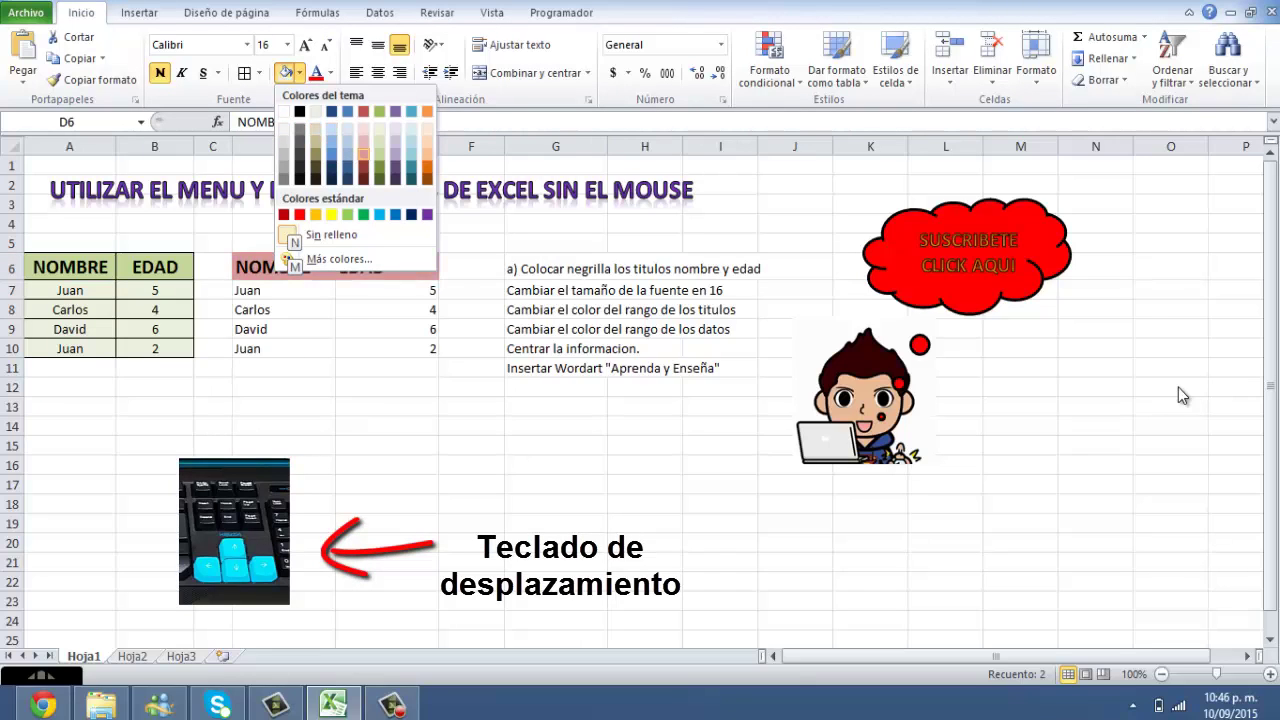
{"action": "key", "text": "Right"}
{"action": "key", "text": "Right"}
{"action": "key", "text": "Right"}
{"action": "key", "text": "Right"}
{"action": "key", "text": "Left"}
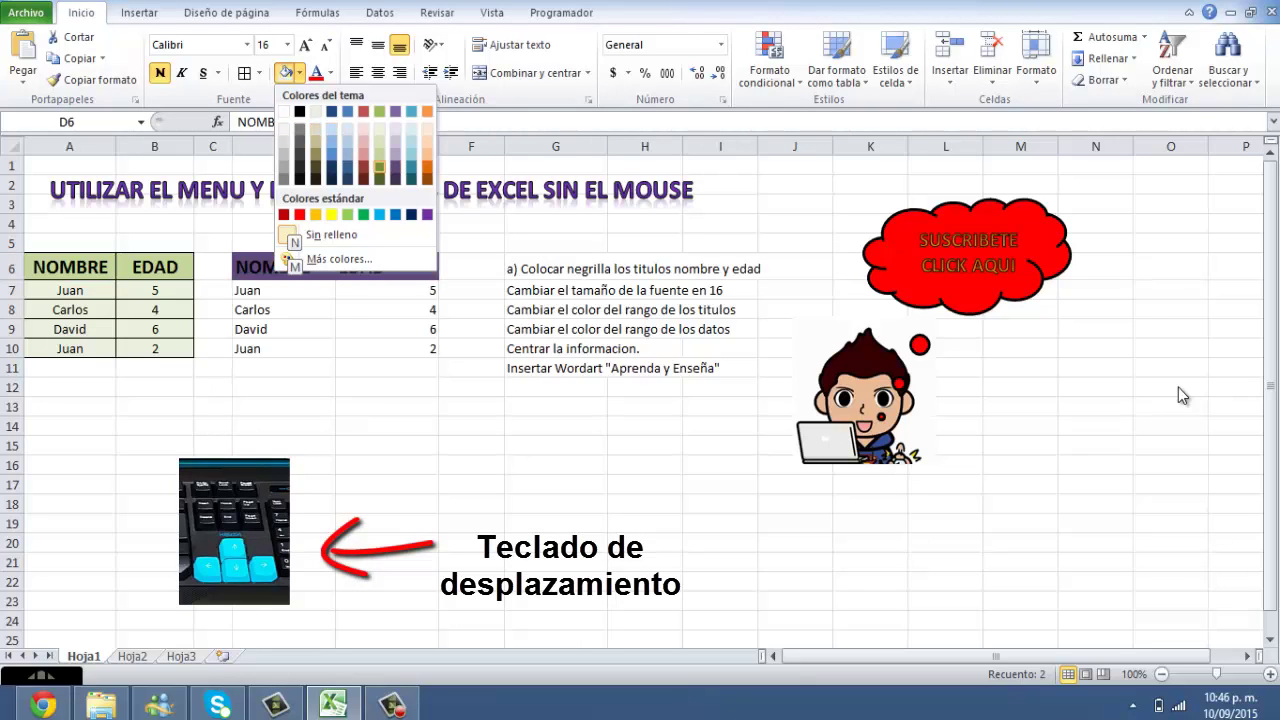
{"action": "key", "text": "Down"}
{"action": "key", "text": "Up"}
{"action": "key", "text": "Up"}
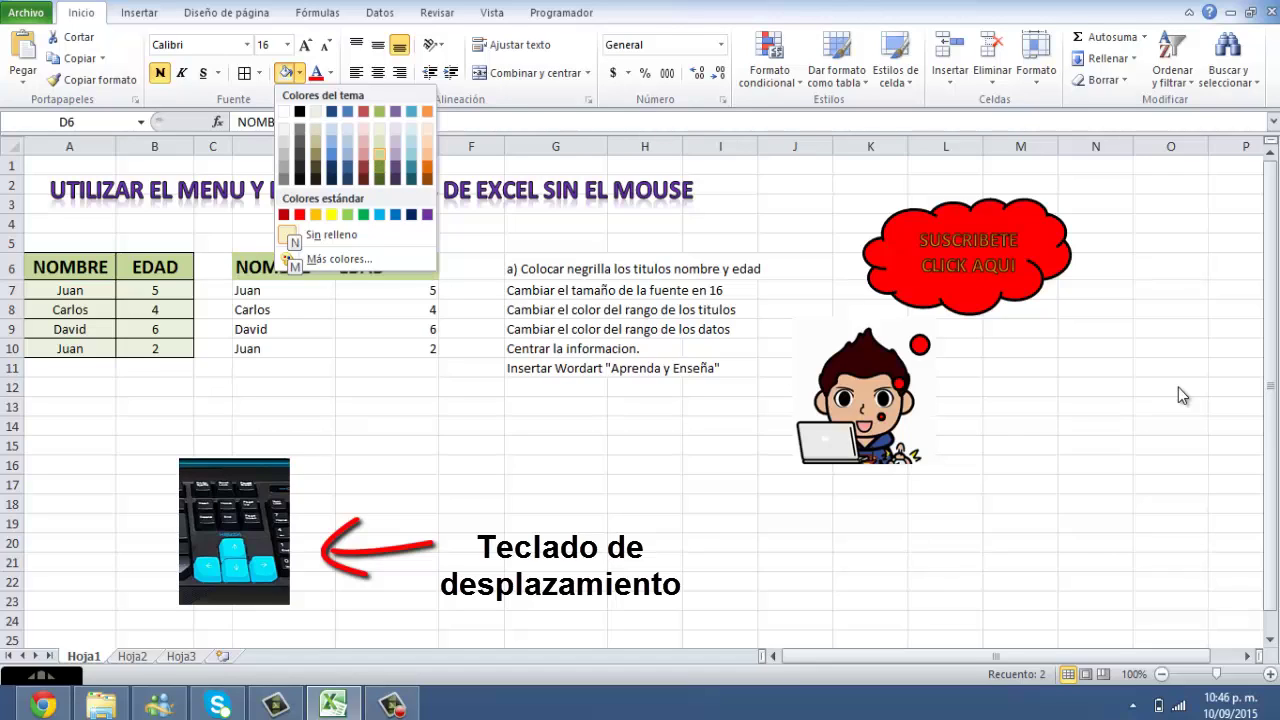
{"action": "key", "text": "Return"}
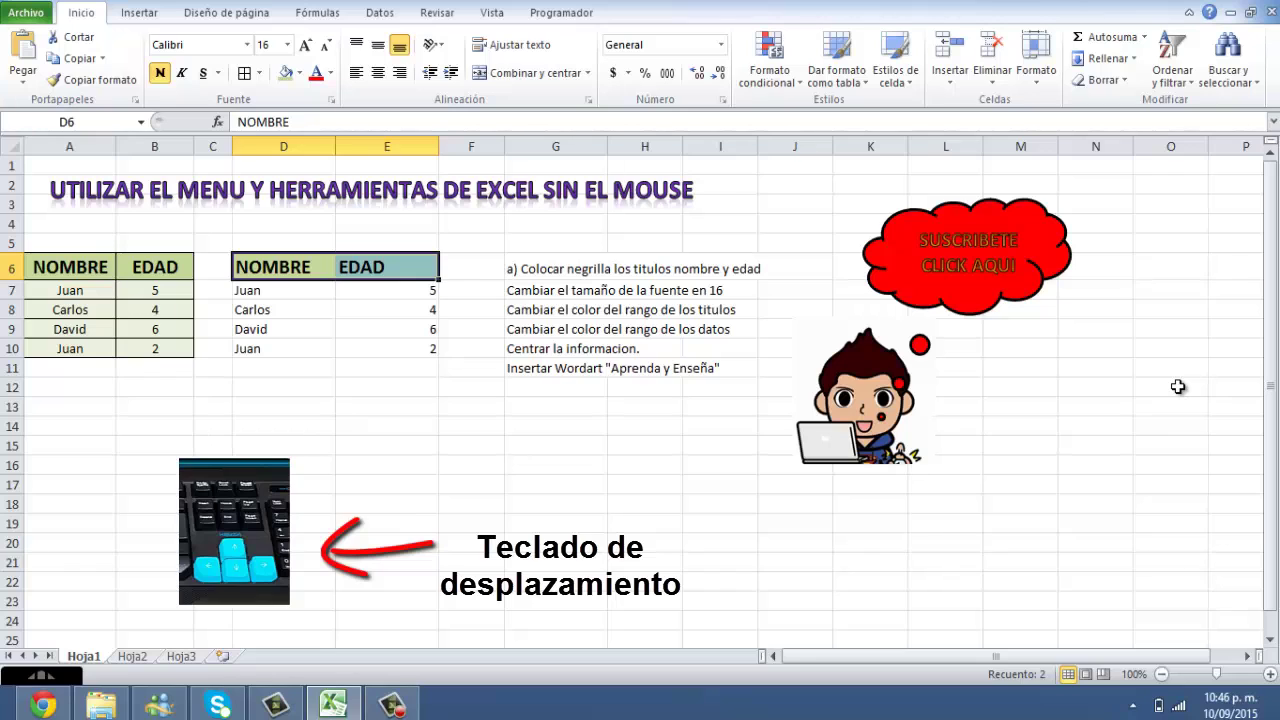
Move the cell cursor to the first data cell D7
{"action": "key", "text": "Left"}
{"action": "key", "text": "Right"}
{"action": "key", "text": "Down"}
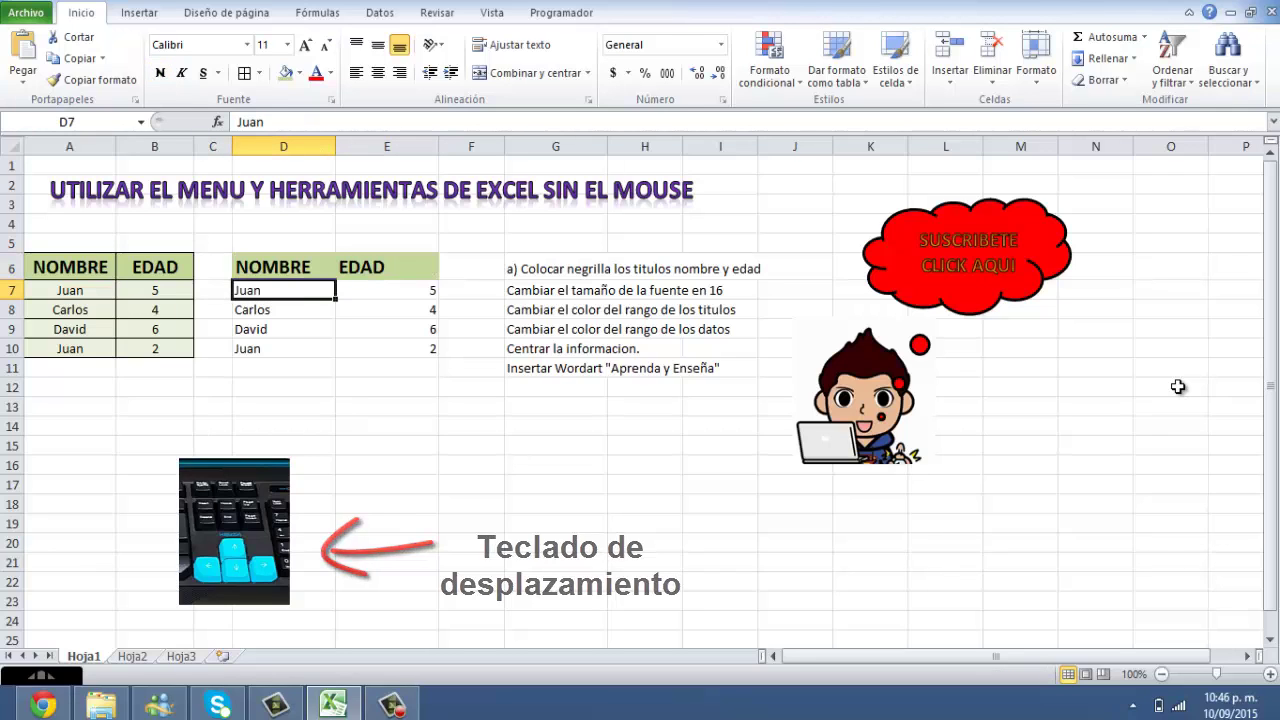
Select the data range D7:E10 below the headers
{"action": "key", "text": "shift+Right"}
{"action": "key", "text": "shift+Down"}
{"action": "key", "text": "shift+Down"}
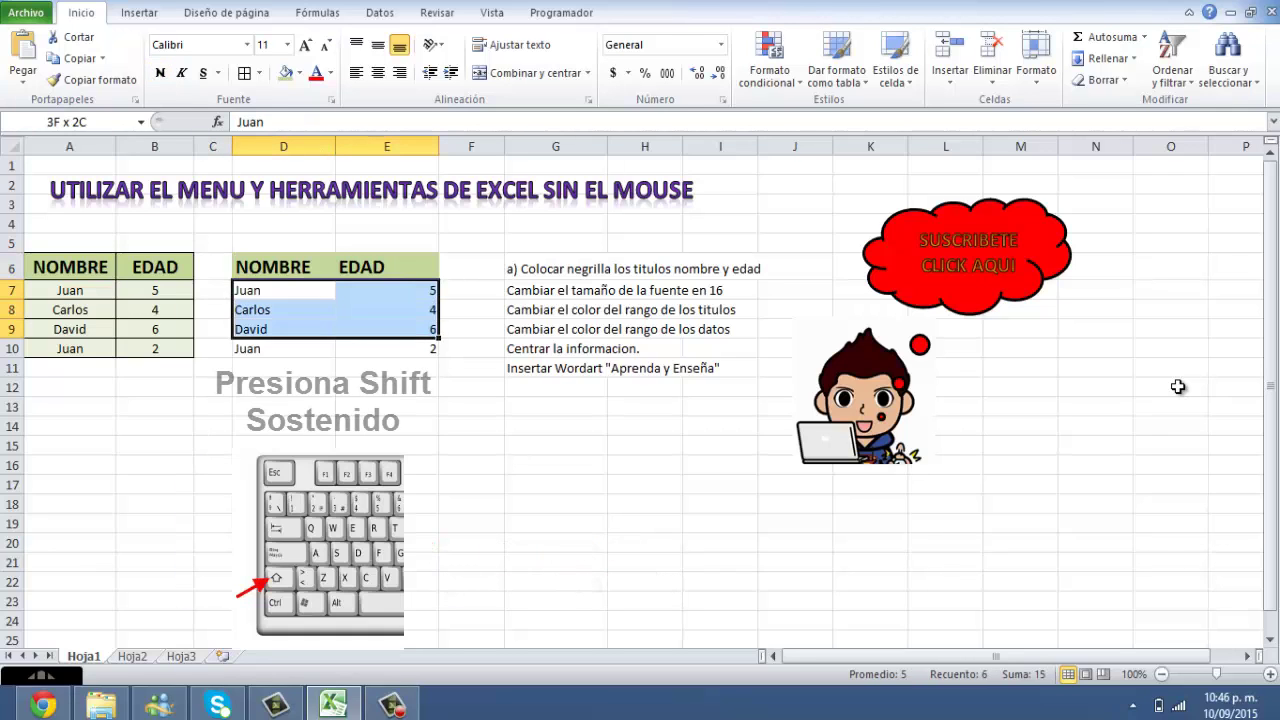
{"action": "key", "text": "shift+Down"}
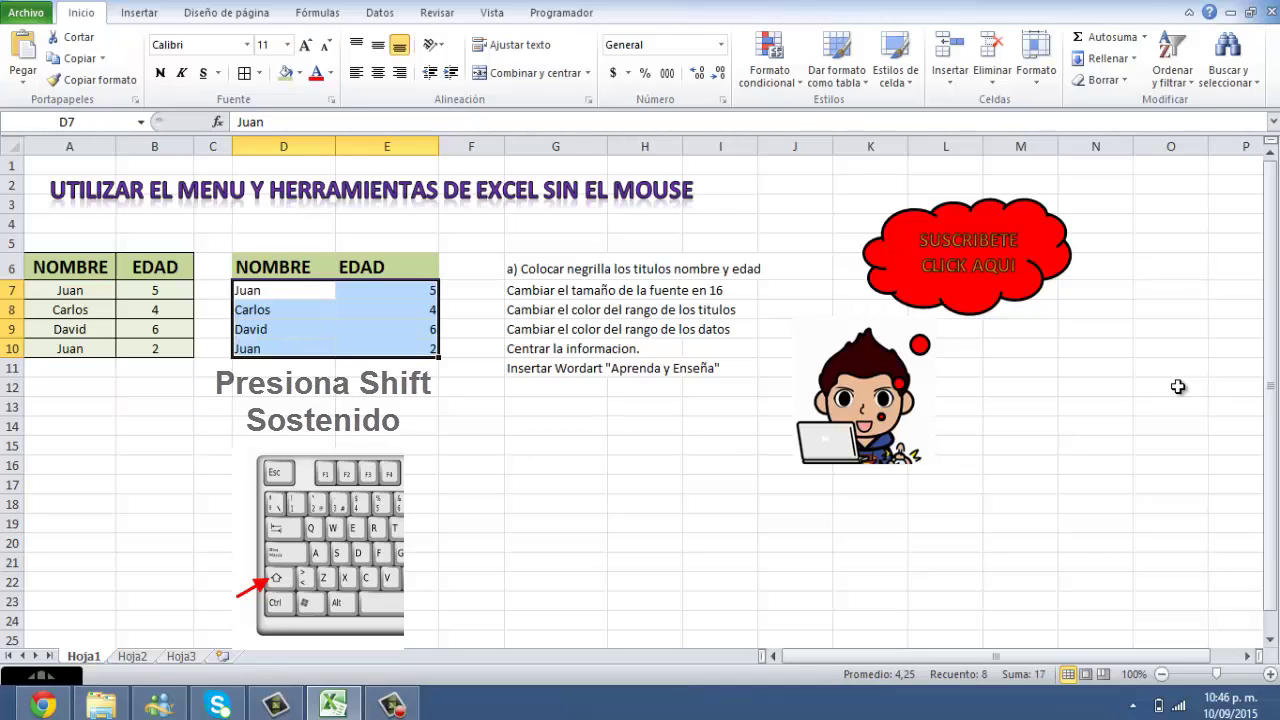
Apply a pale olive green fill to D7:E10 from the Fill Color palette
{"action": "key", "text": "alt"}
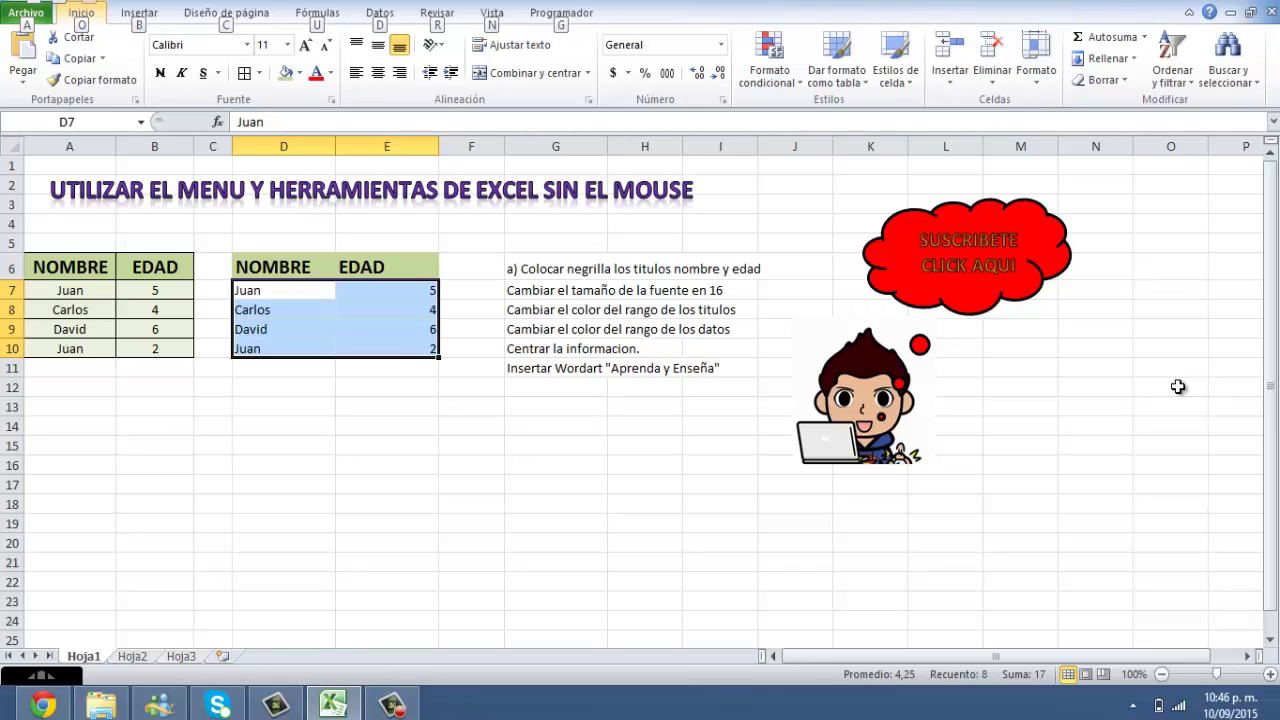
{"action": "key", "text": "o"}
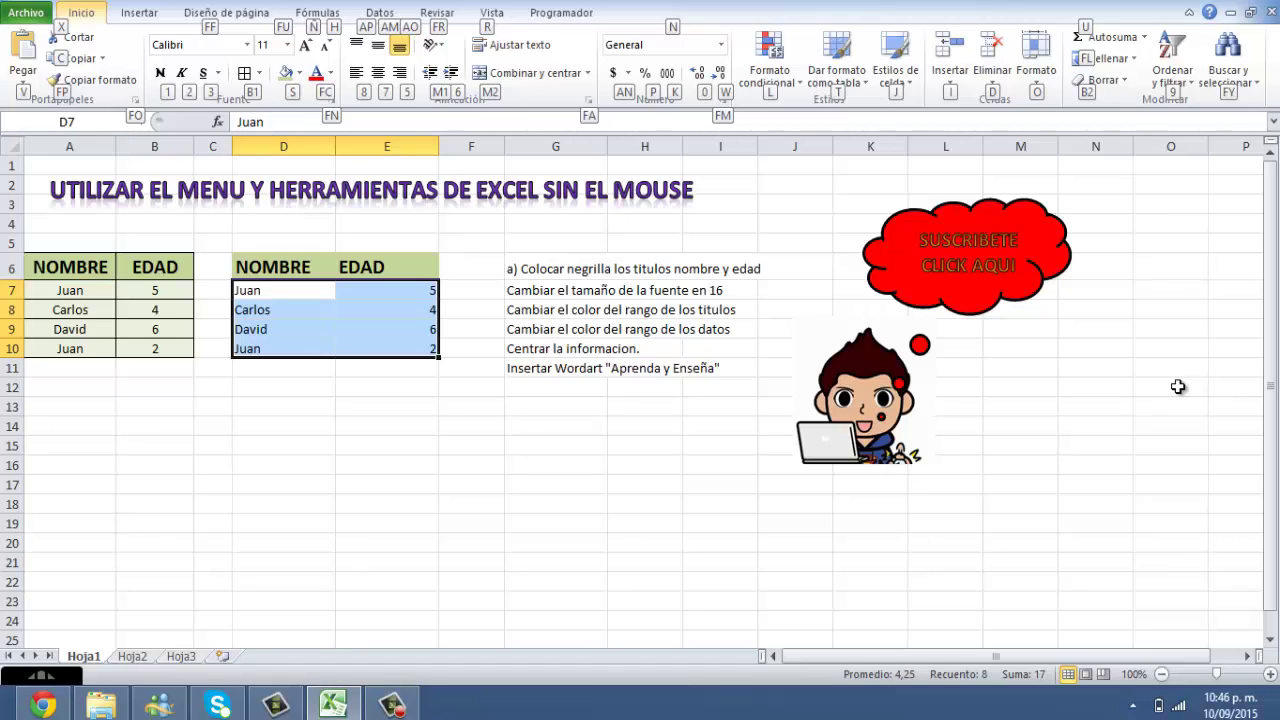
{"action": "key", "text": "s"}
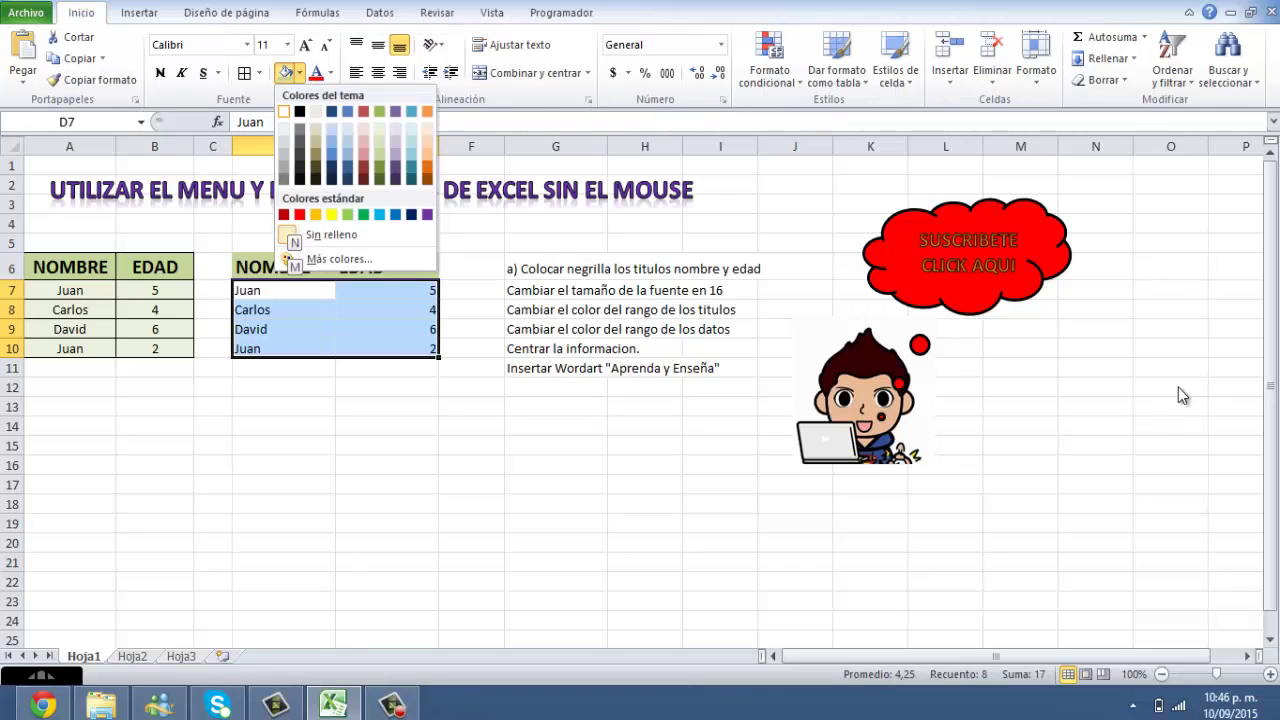
{"action": "key", "text": "Down"}
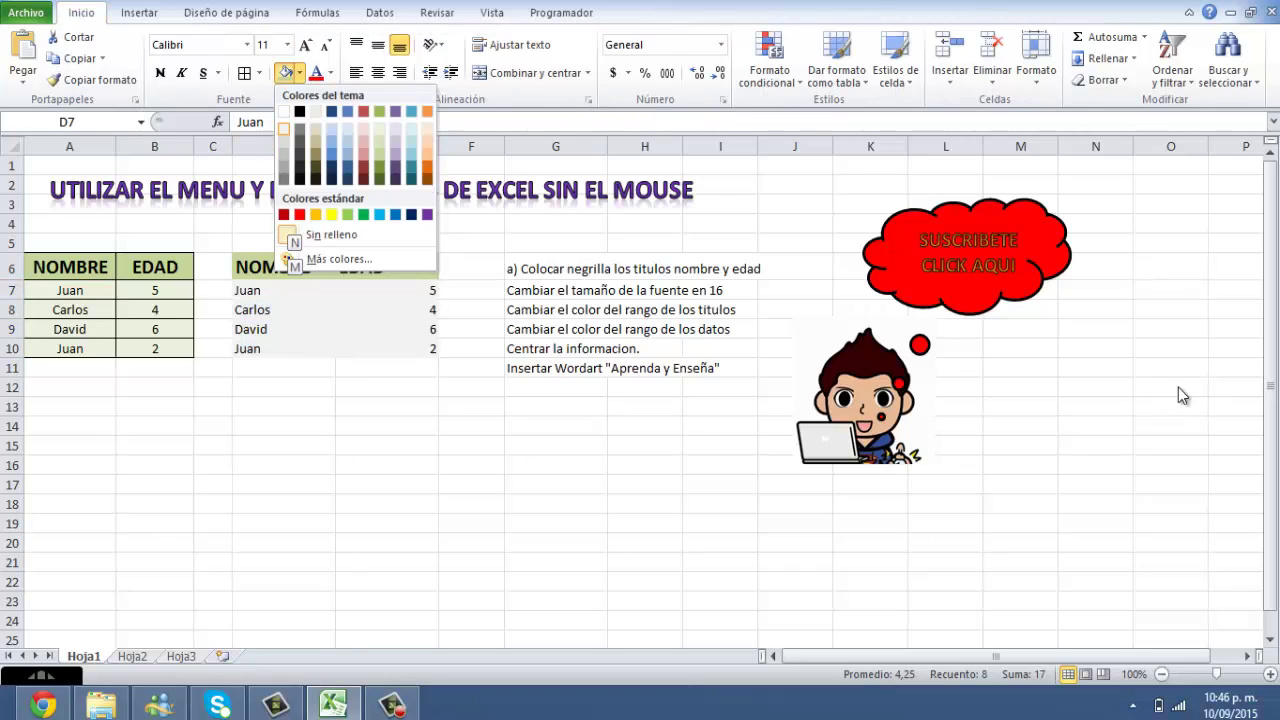
{"action": "key", "text": "Right"}
{"action": "key", "text": "Up"}
{"action": "key", "text": "Right"}
{"action": "key", "text": "Right"}
{"action": "key", "text": "Down"}
{"action": "key", "text": "Right"}
{"action": "key", "text": "Right"}
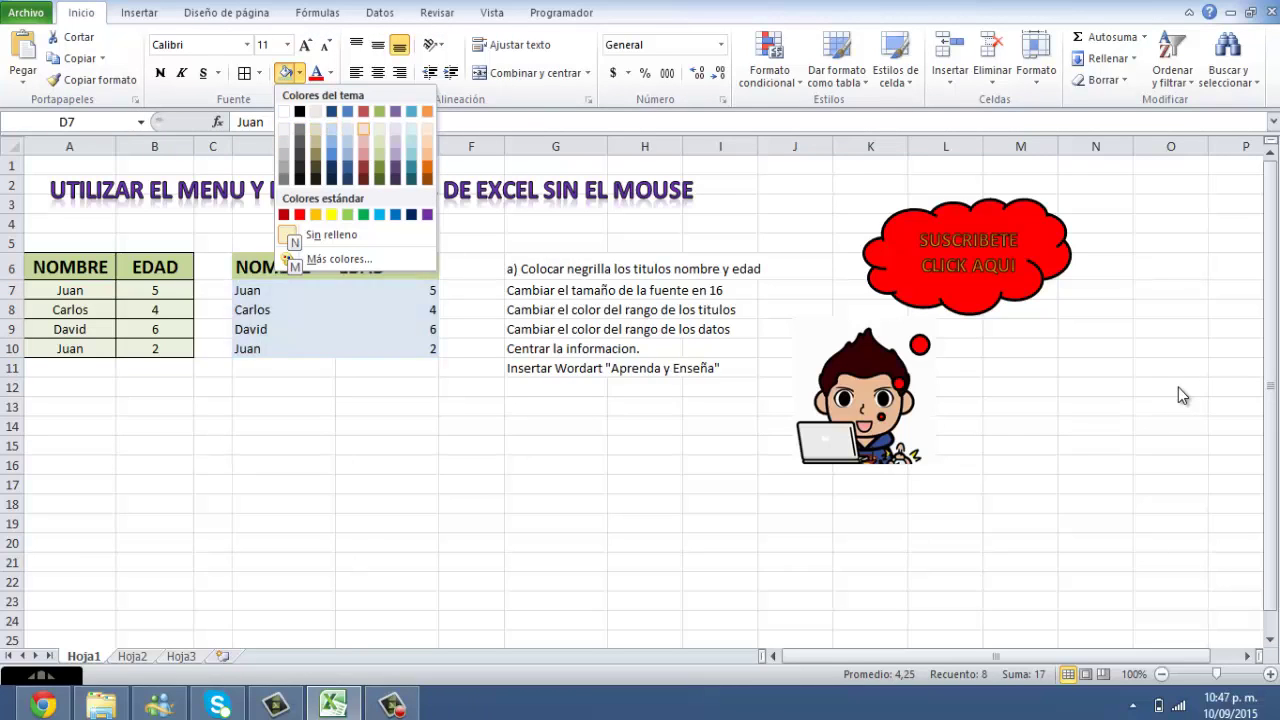
{"action": "key", "text": "Up"}
{"action": "key", "text": "Down"}
{"action": "key", "text": "Down"}
{"action": "key", "text": "Right"}
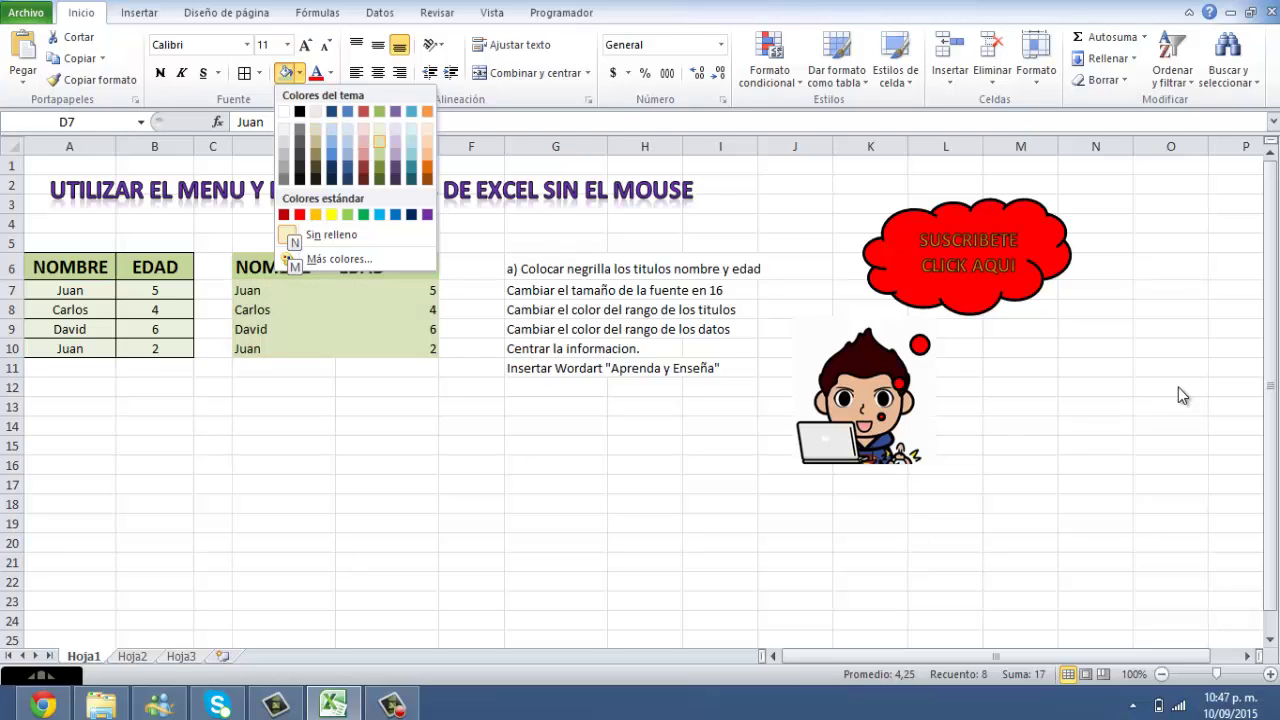
{"action": "key", "text": "Up"}
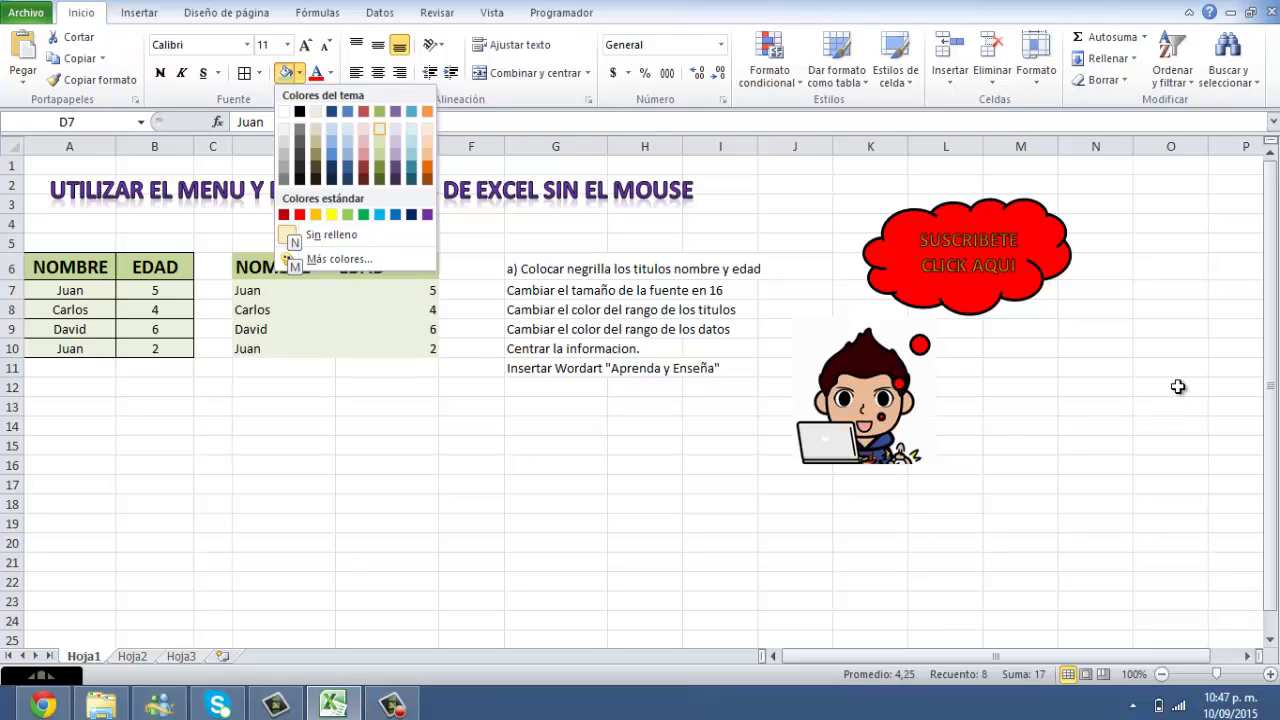
{"action": "key", "text": "Return"}
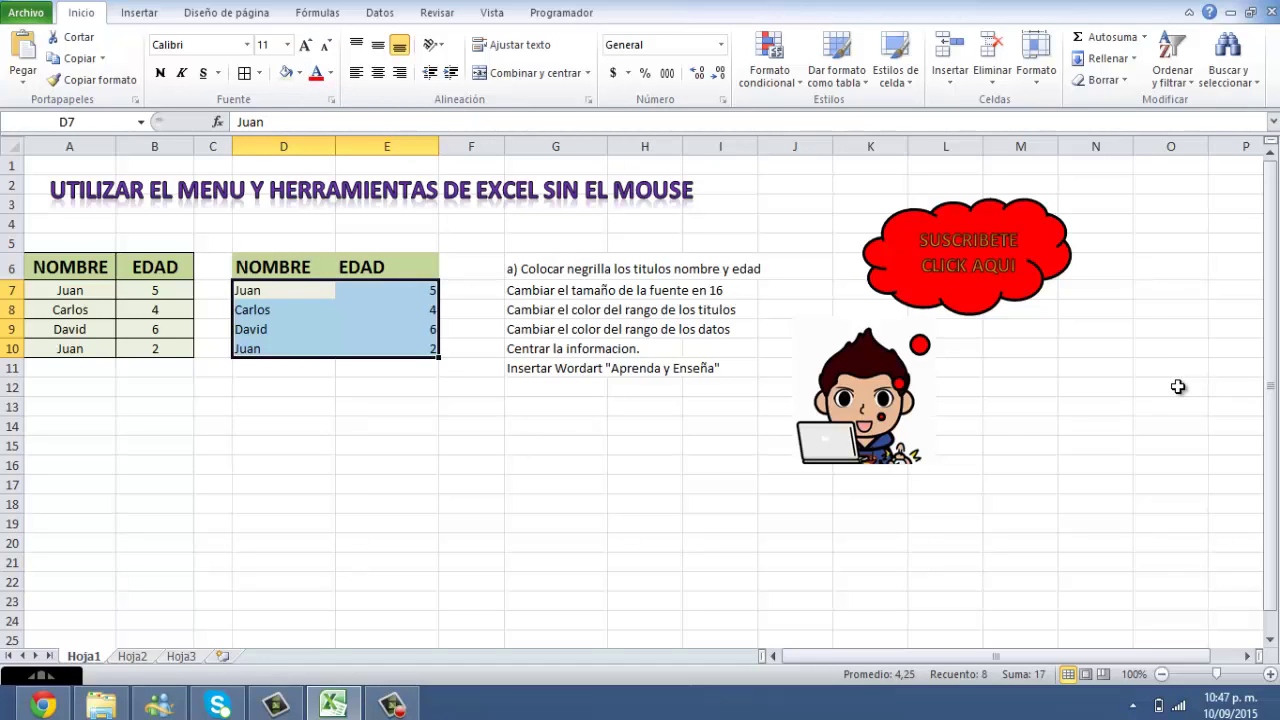
Select the whole table D6:E10 and apply Todos los bordes from the borders list
{"action": "key", "text": "Up"}
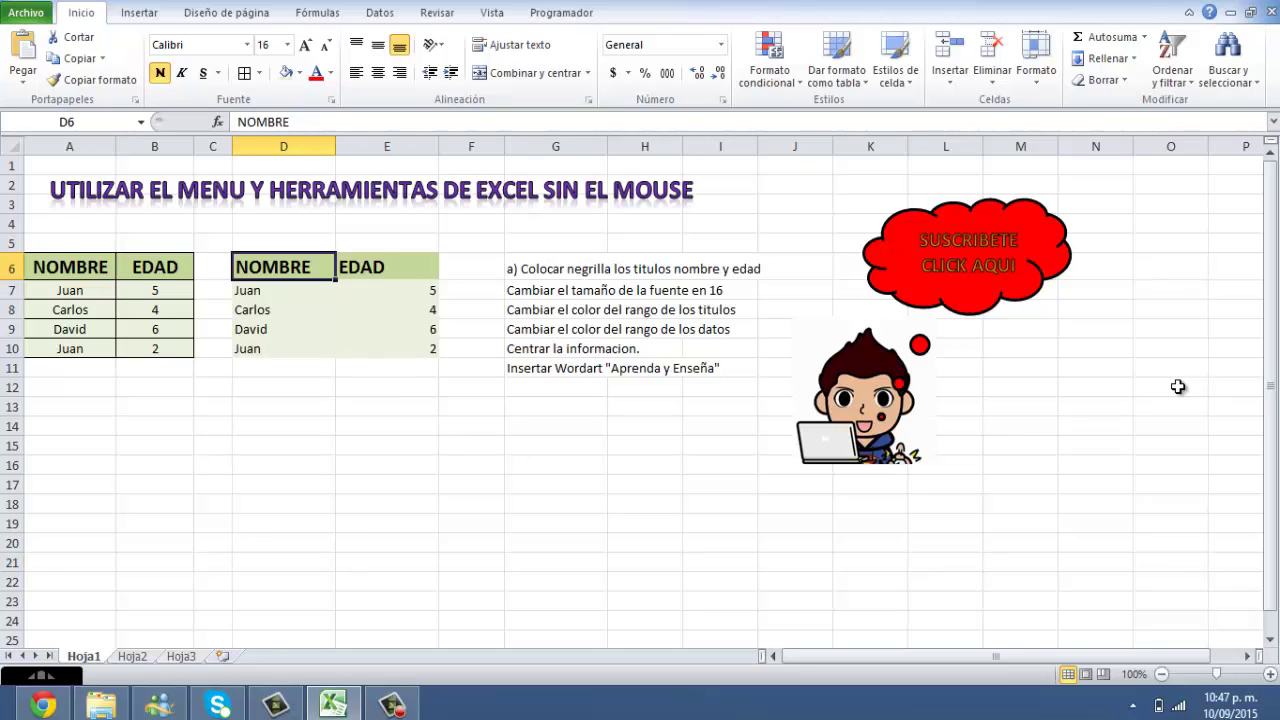
{"action": "key", "text": "shift+Right"}
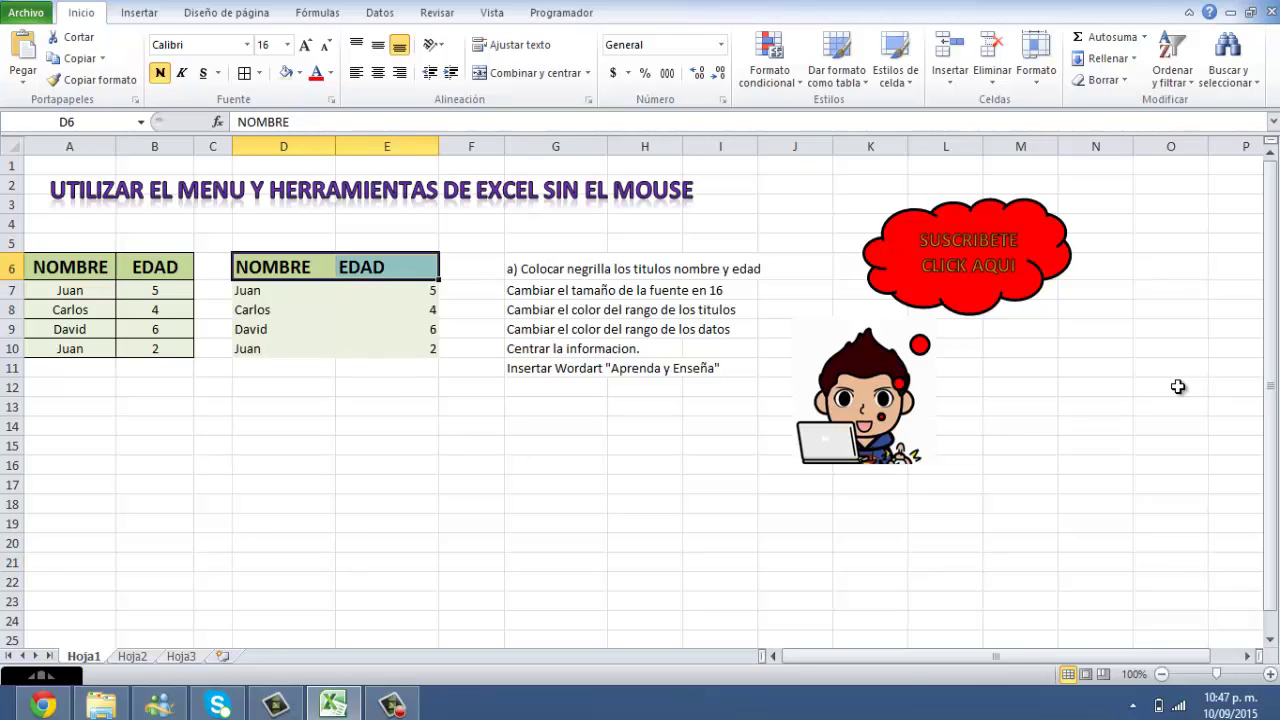
{"action": "key", "text": "shift+Down"}
{"action": "key", "text": "shift+Down"}
{"action": "key", "text": "shift+Down"}
{"action": "key", "text": "shift+Down"}
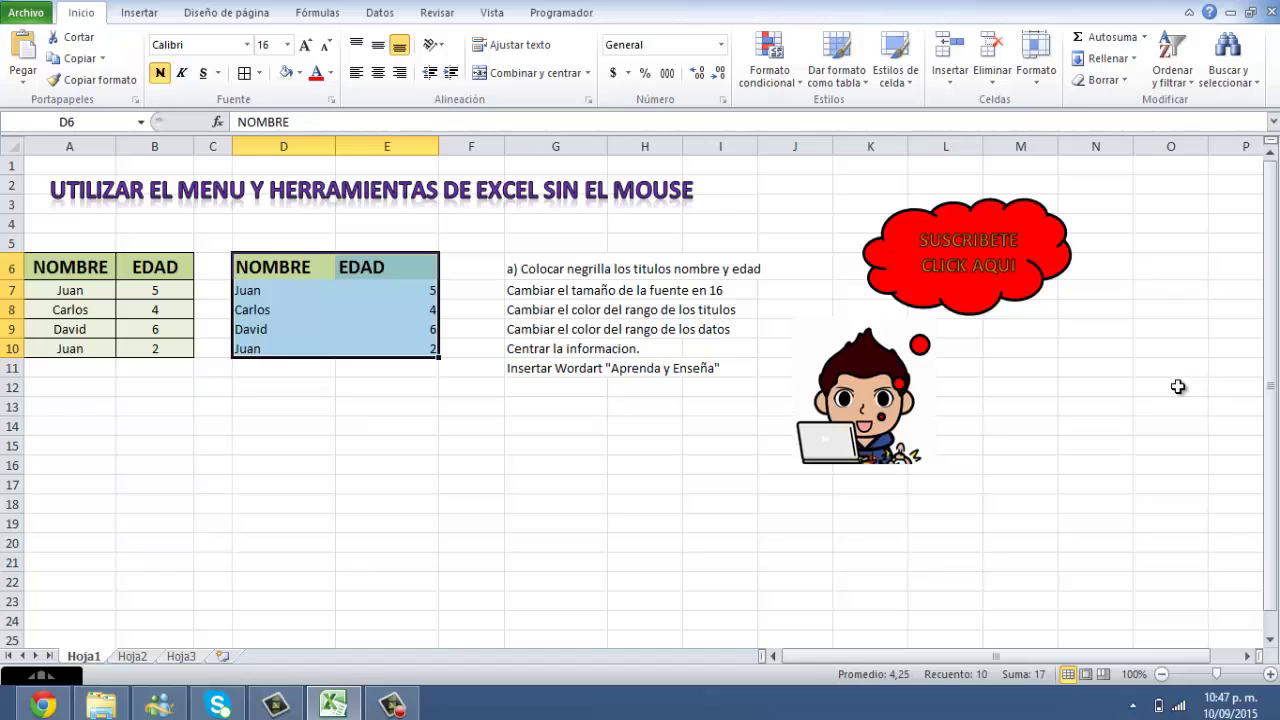
{"action": "key", "text": "alt"}
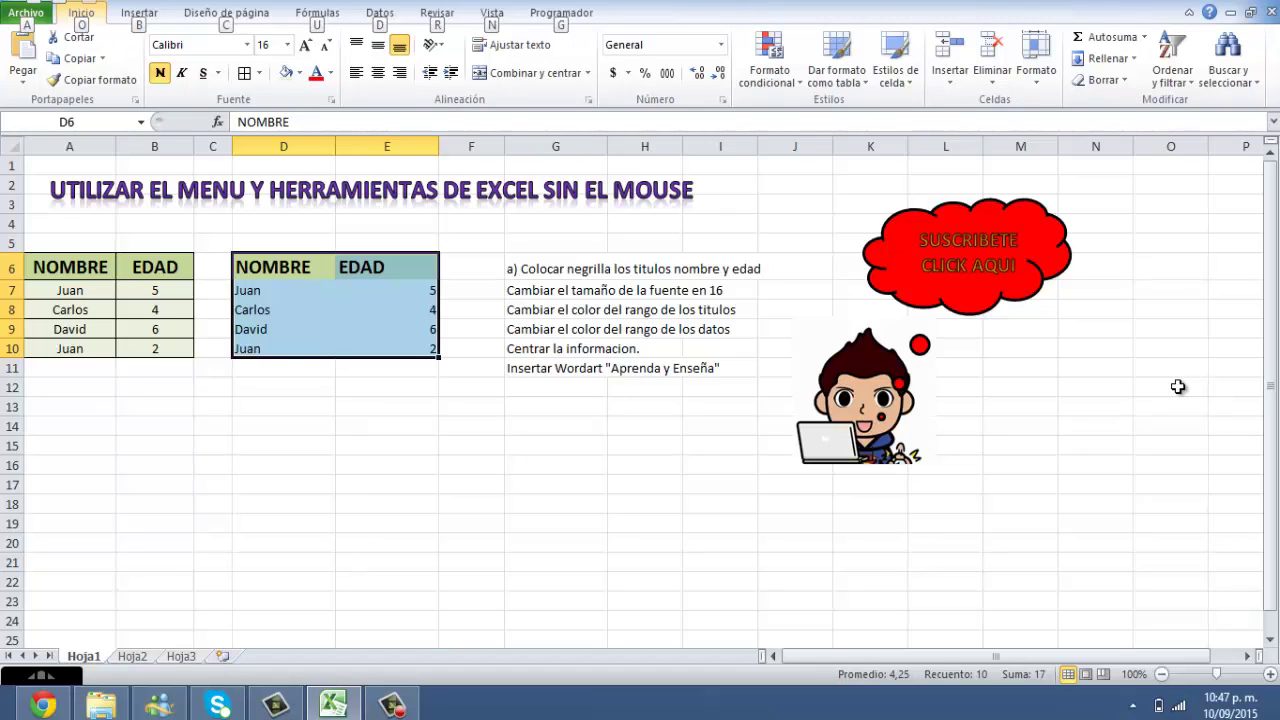
{"action": "key", "text": "o"}
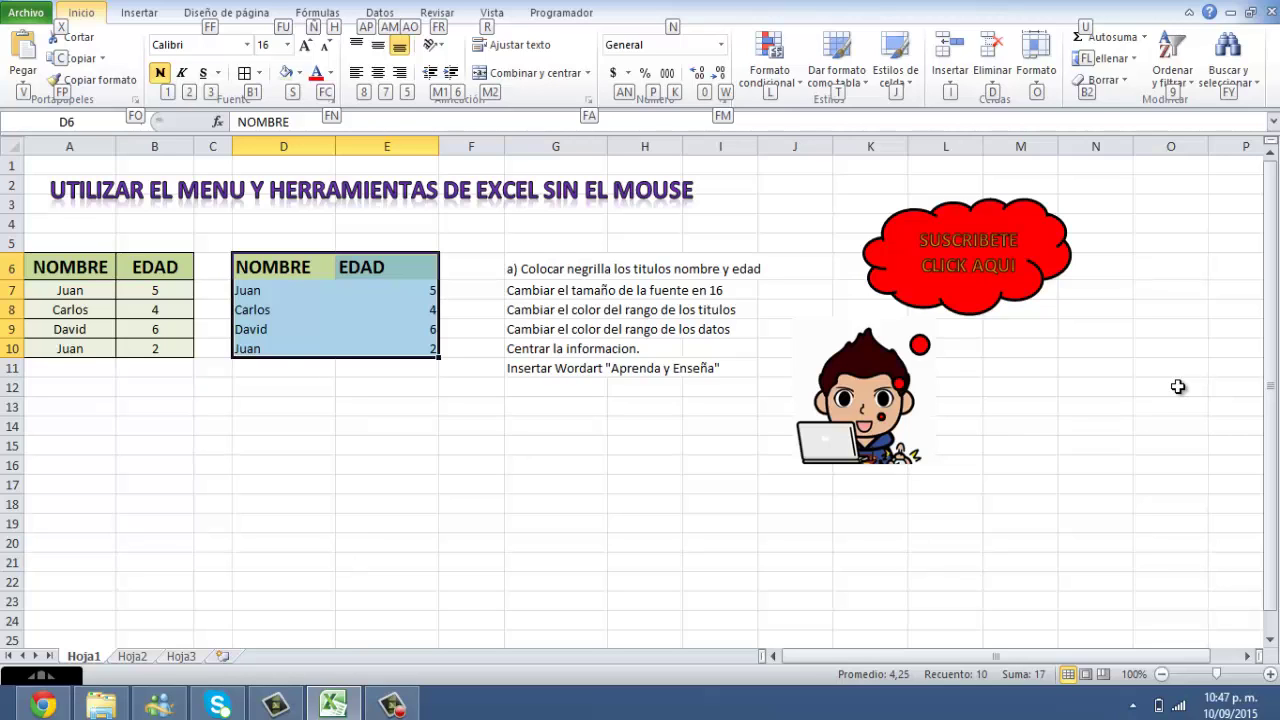
{"action": "key", "text": "b"}
{"action": "key", "text": "1"}
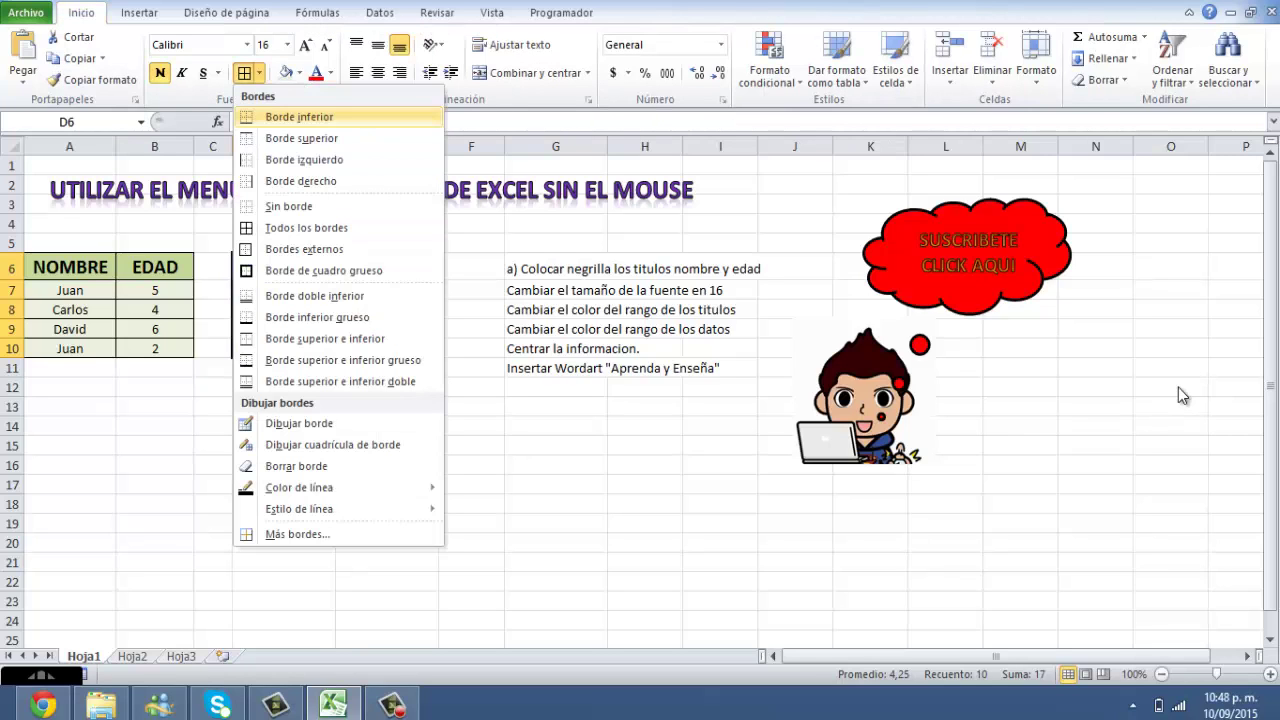
{"action": "key", "text": "Down"}
{"action": "key", "text": "Down"}
{"action": "key", "text": "Down"}
{"action": "key", "text": "Down"}
{"action": "key", "text": "Down"}
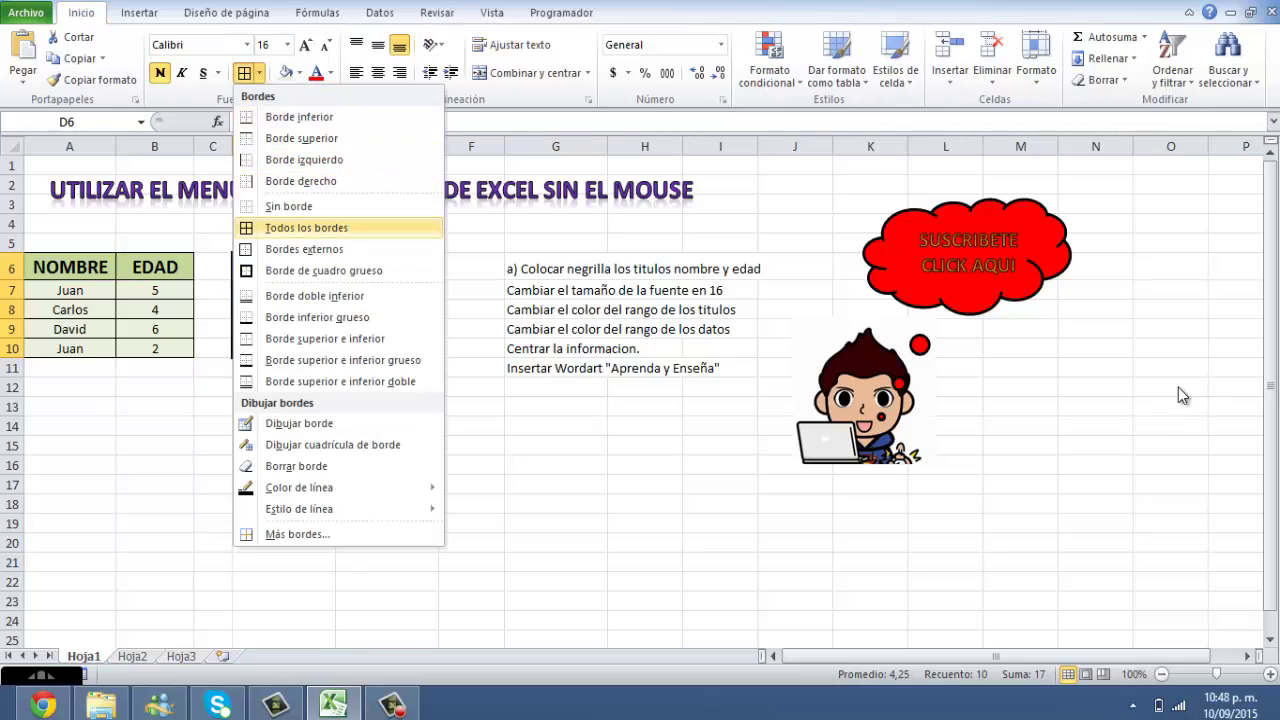
{"action": "key", "text": "Return"}
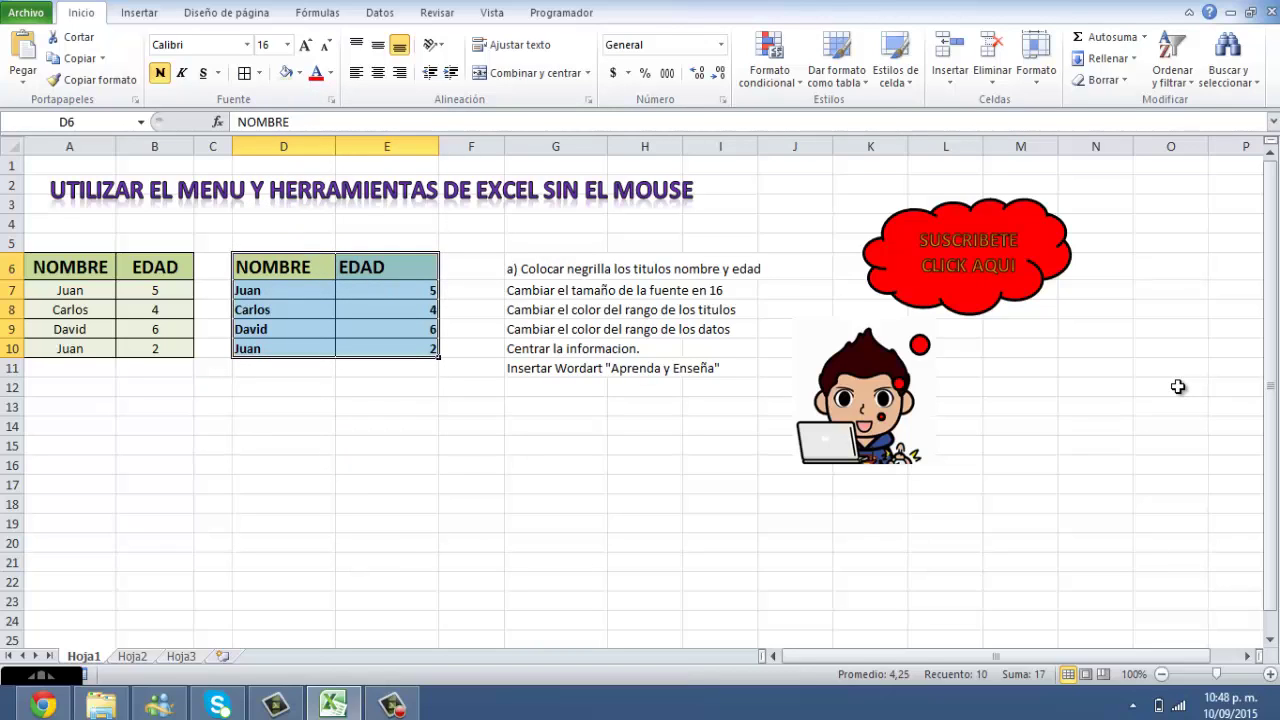
Center the contents of D6:E10 with the Centrar command, then deselect the table
{"action": "key", "text": "alt"}
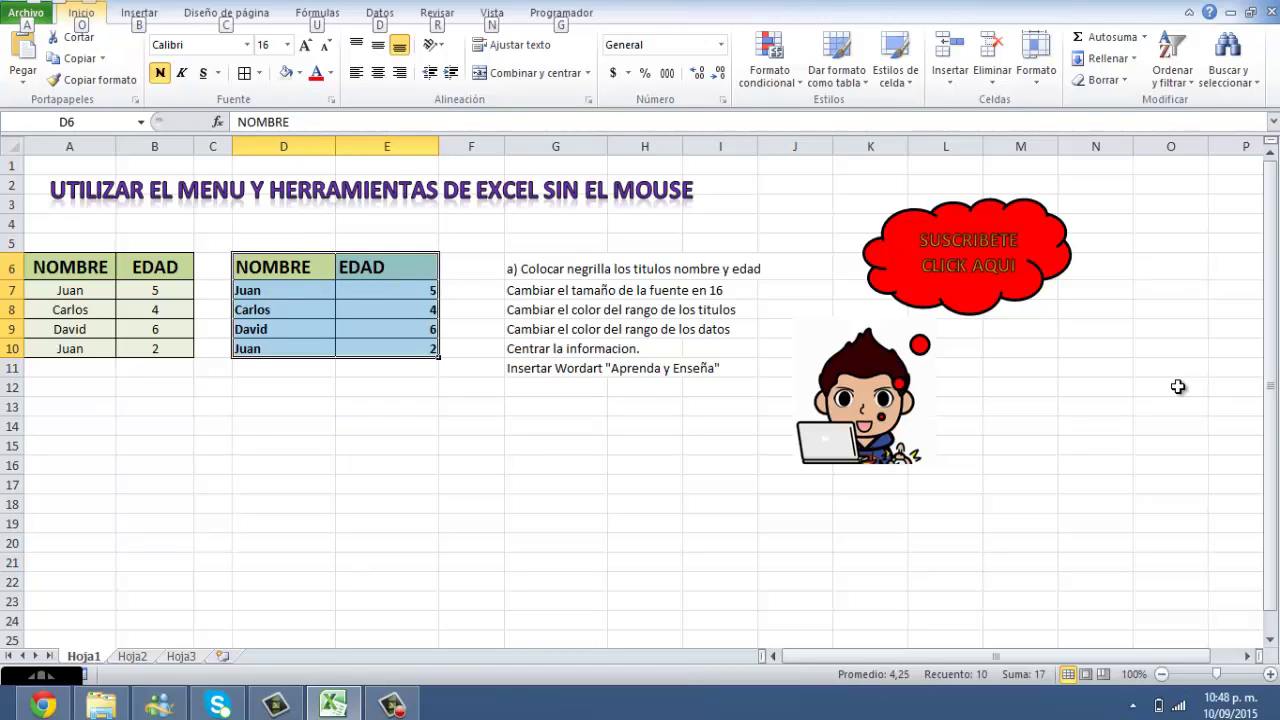
{"action": "key", "text": "h"}
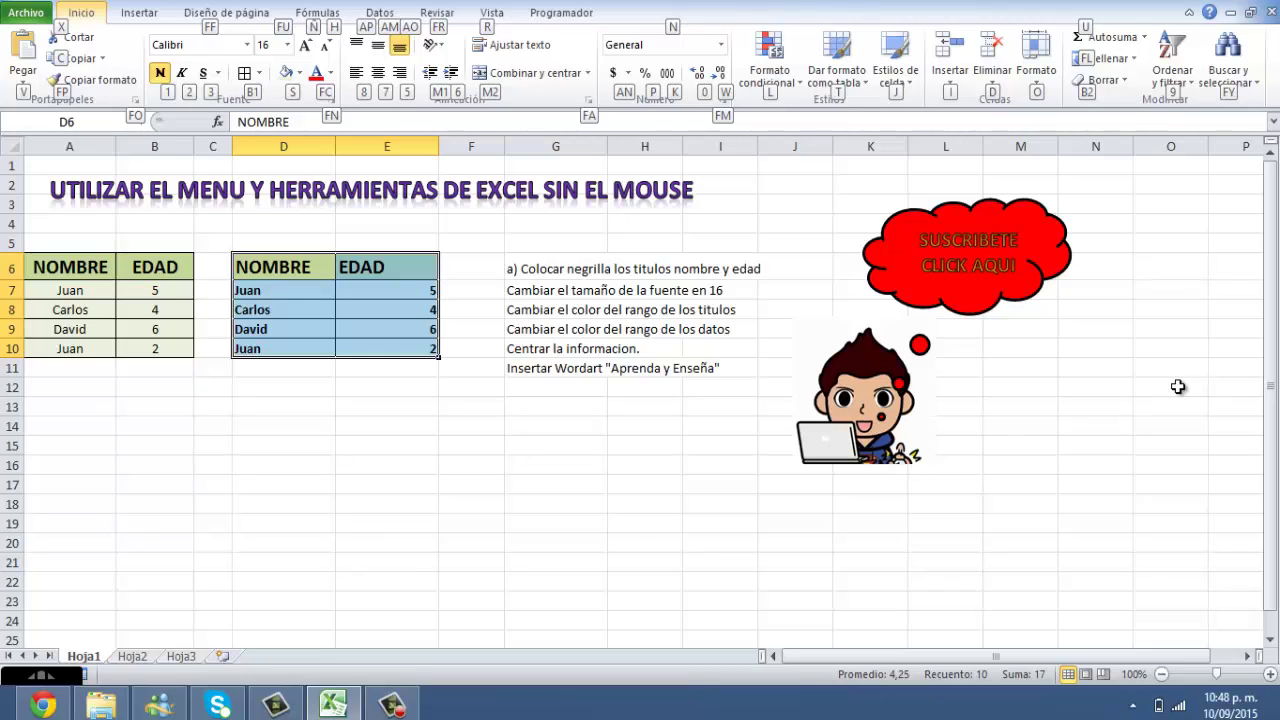
{"action": "key", "text": "7"}
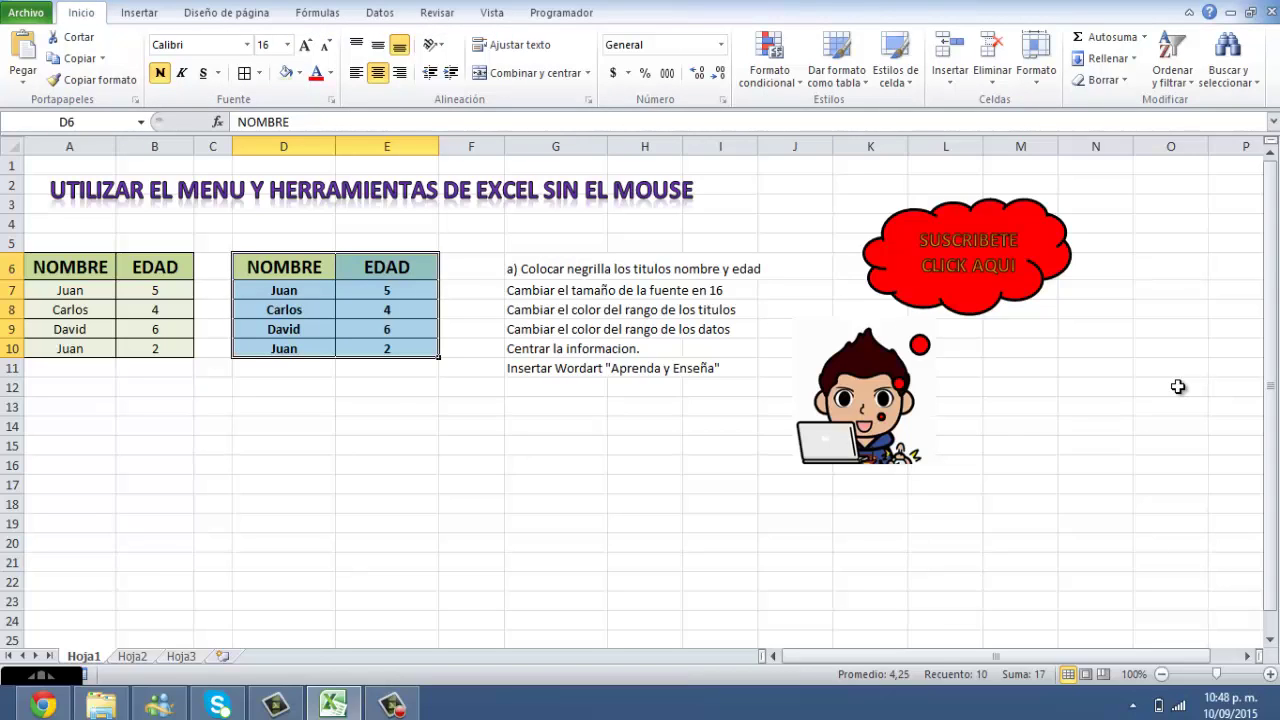
{"action": "key", "text": "Down"}
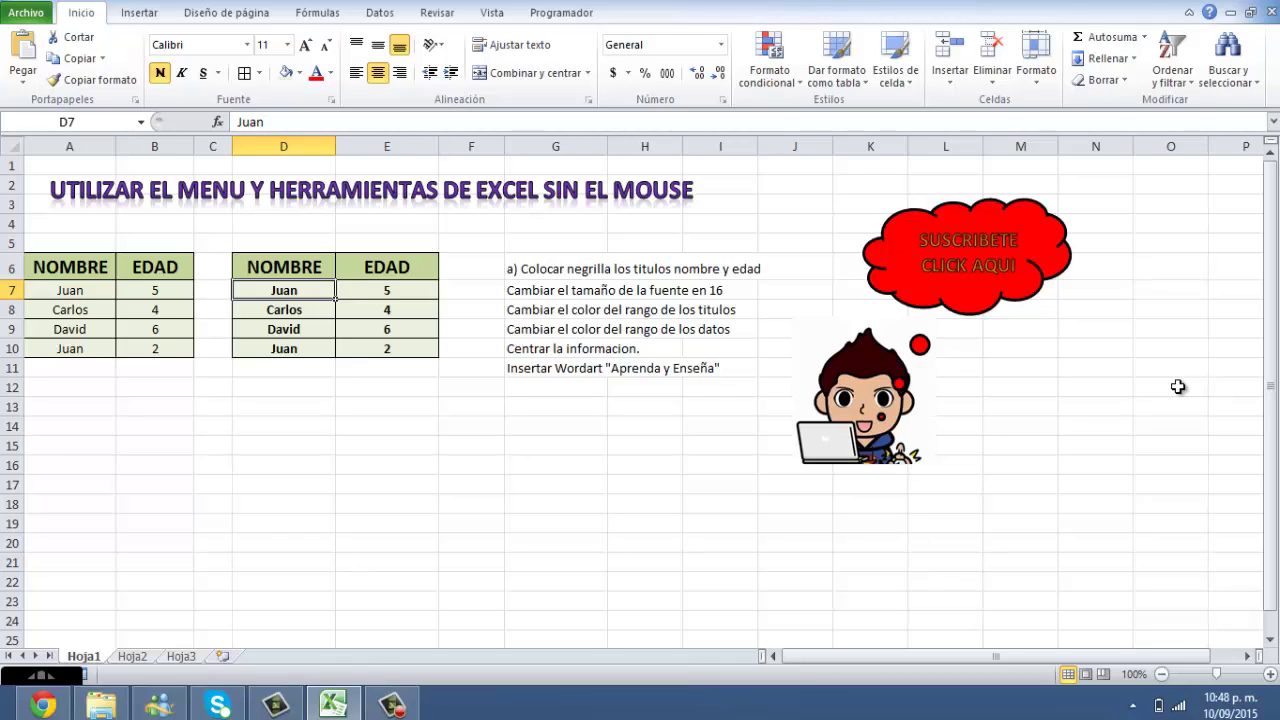
Insert a WordArt in the orange style from the Insertar tab's WordArt gallery
{"action": "key", "text": "alt"}
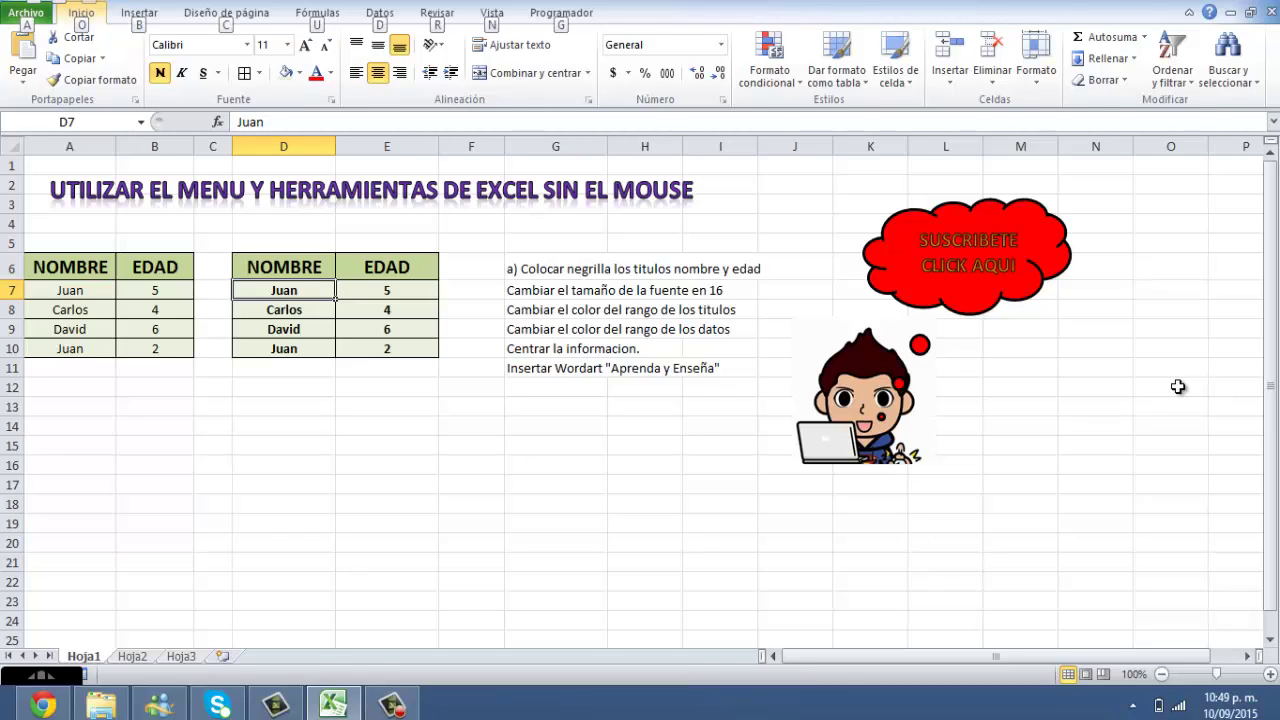
{"action": "key", "text": "b"}
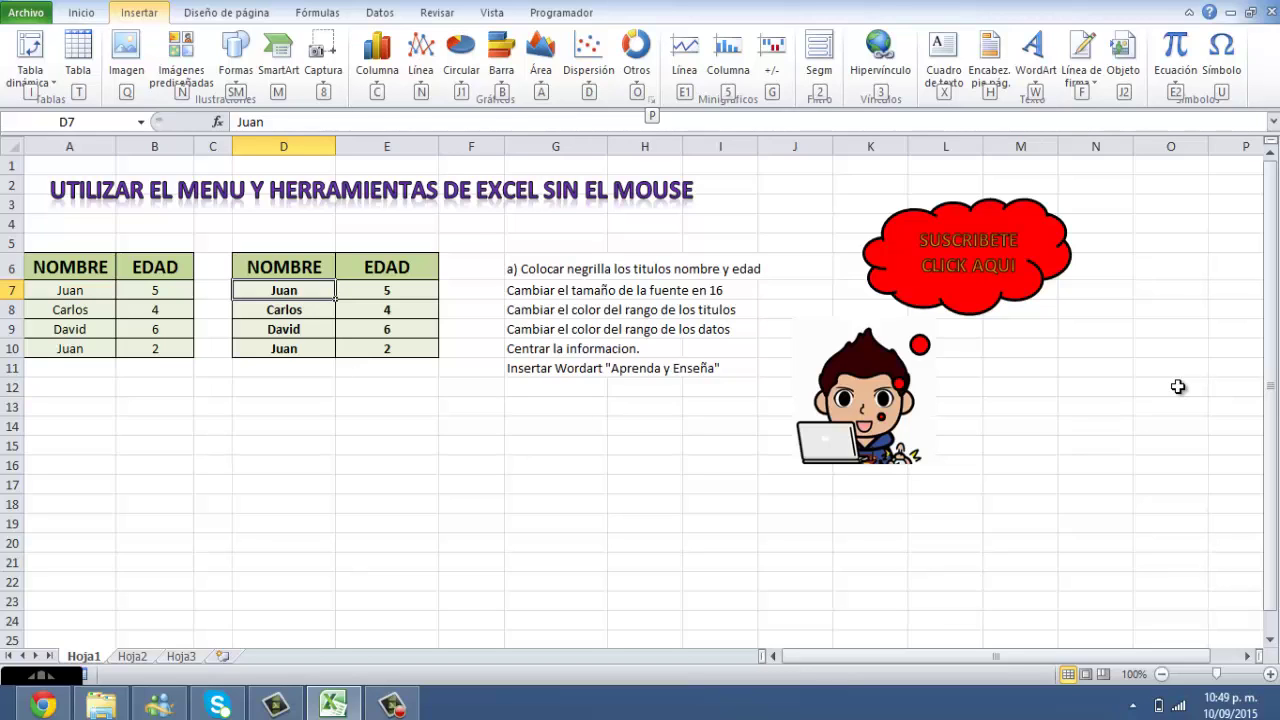
{"action": "key", "text": "w"}
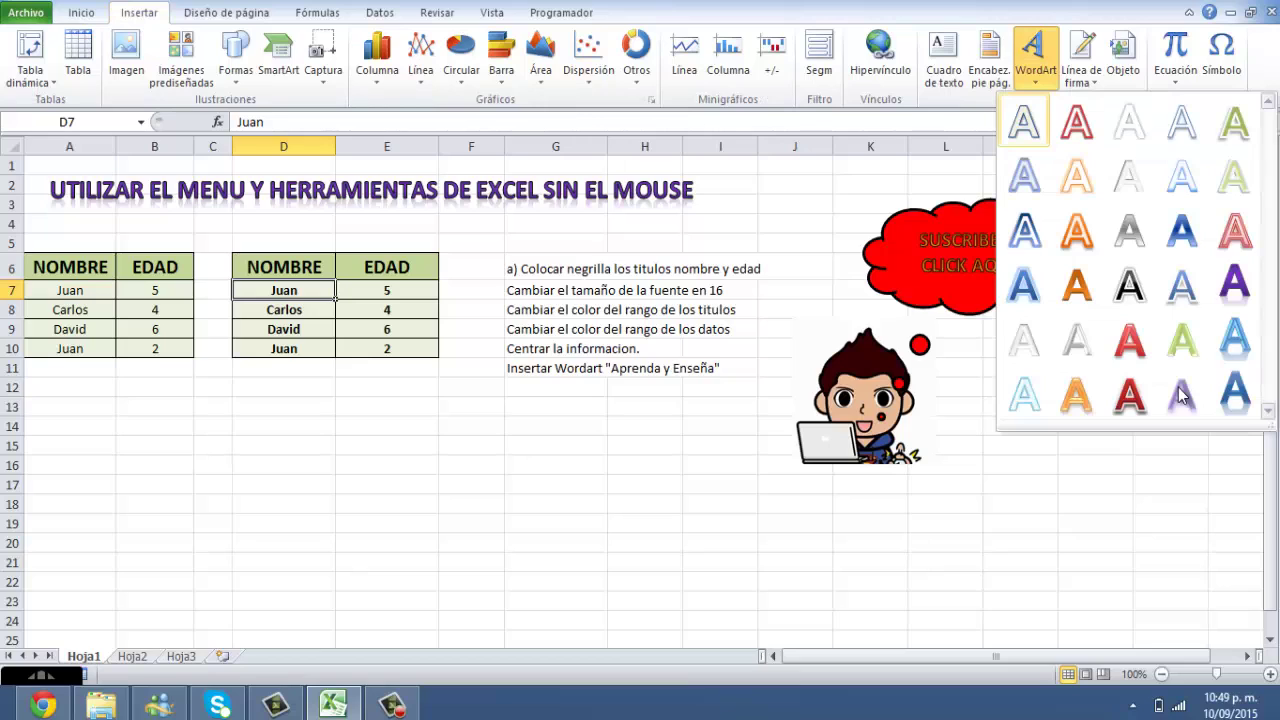
{"action": "key", "text": "Down"}
{"action": "key", "text": "Down"}
{"action": "key", "text": "Down"}
{"action": "key", "text": "Right"}
{"action": "key", "text": "Right"}
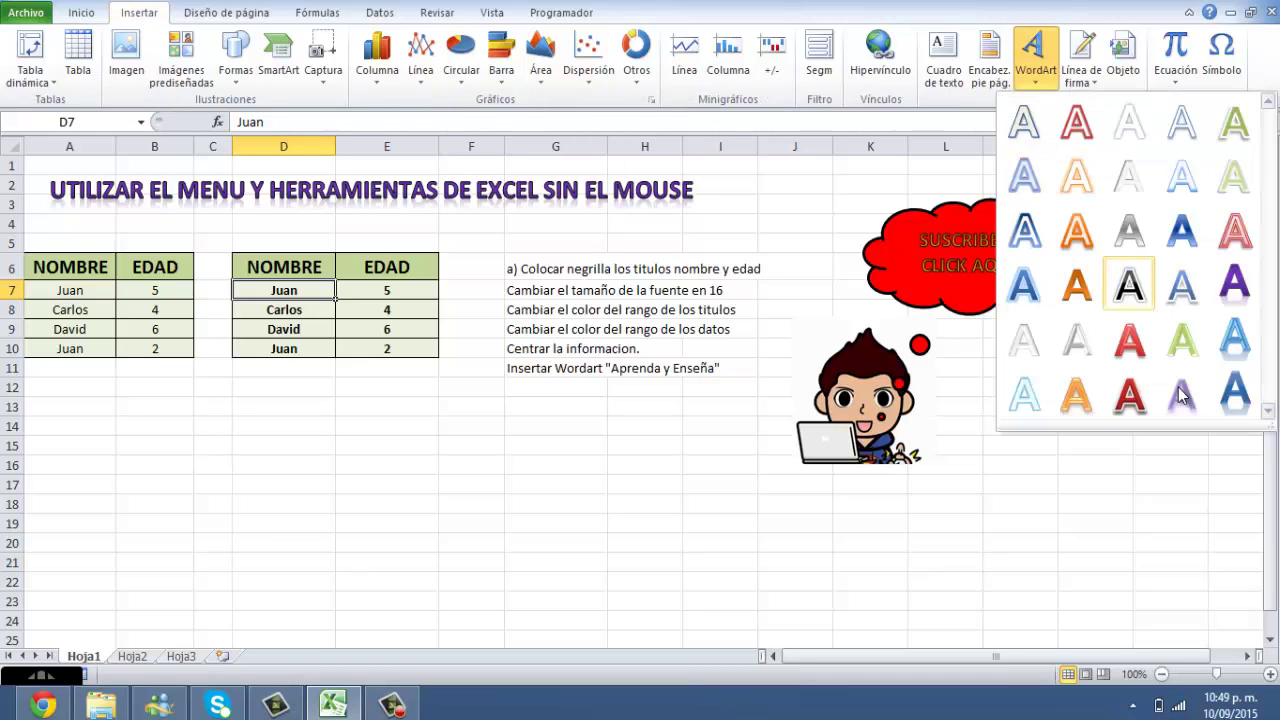
{"action": "key", "text": "Down"}
{"action": "key", "text": "Right"}
{"action": "key", "text": "Left"}
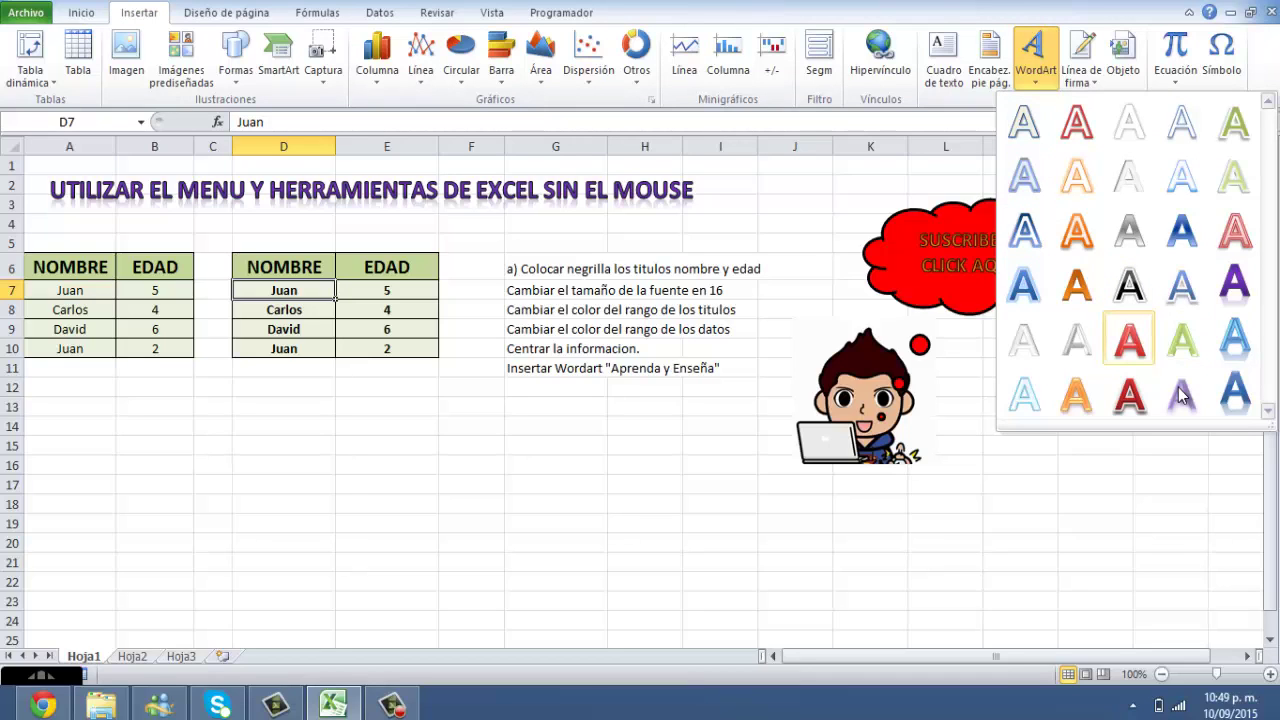
{"action": "key", "text": "Left"}
{"action": "key", "text": "Up"}
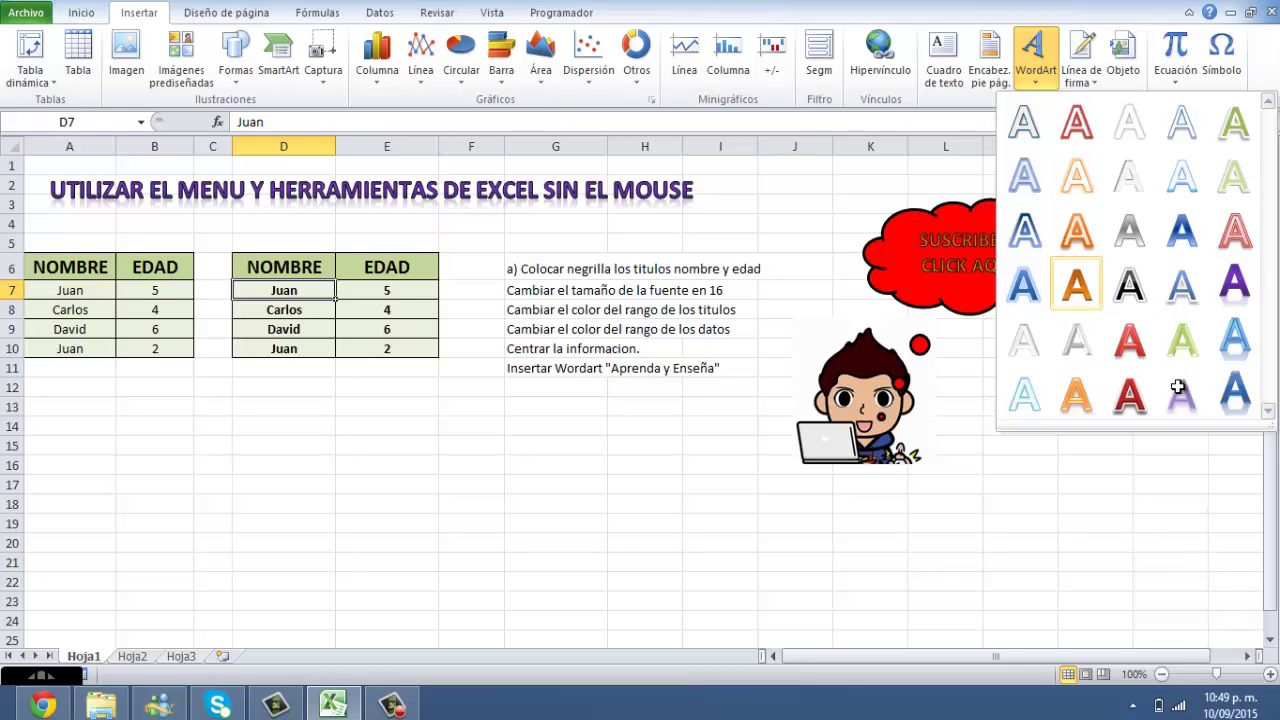
{"action": "key", "text": "Return"}
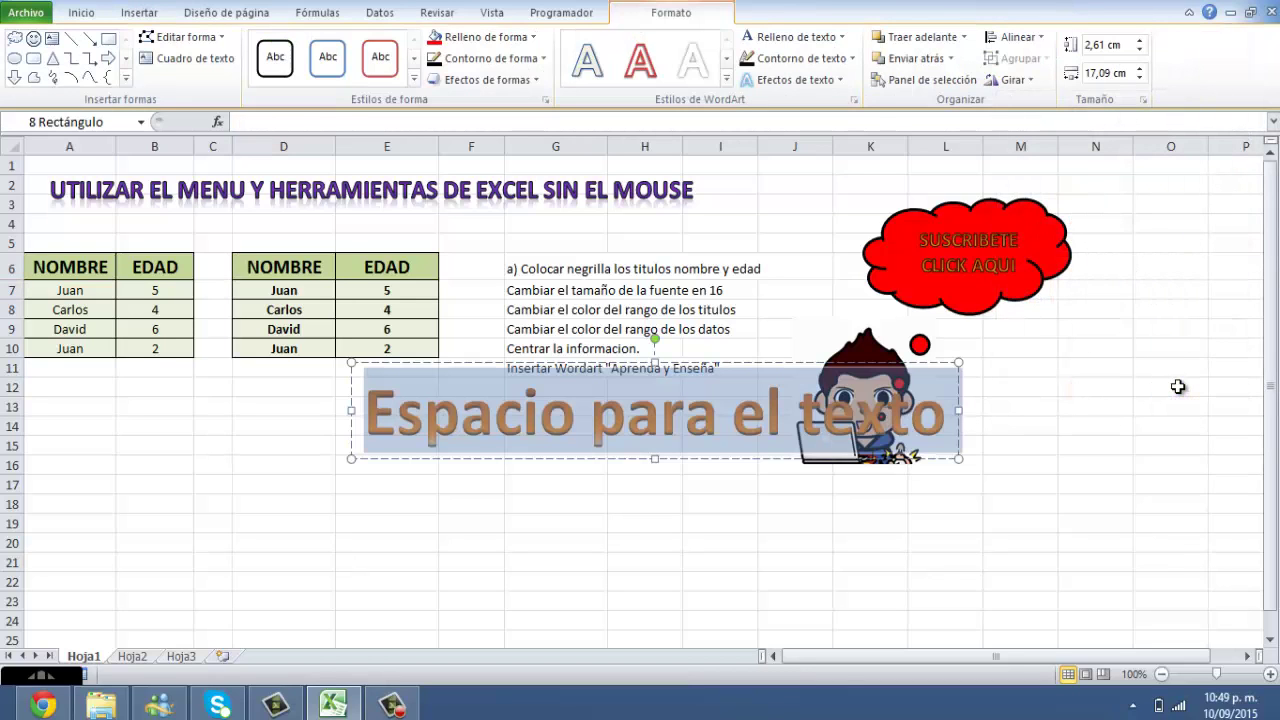
Replace the WordArt placeholder with 'APRENDA Y ENSEÑA', correcting the typo and removing the extra line
{"action": "type", "text": "APRENDE"}
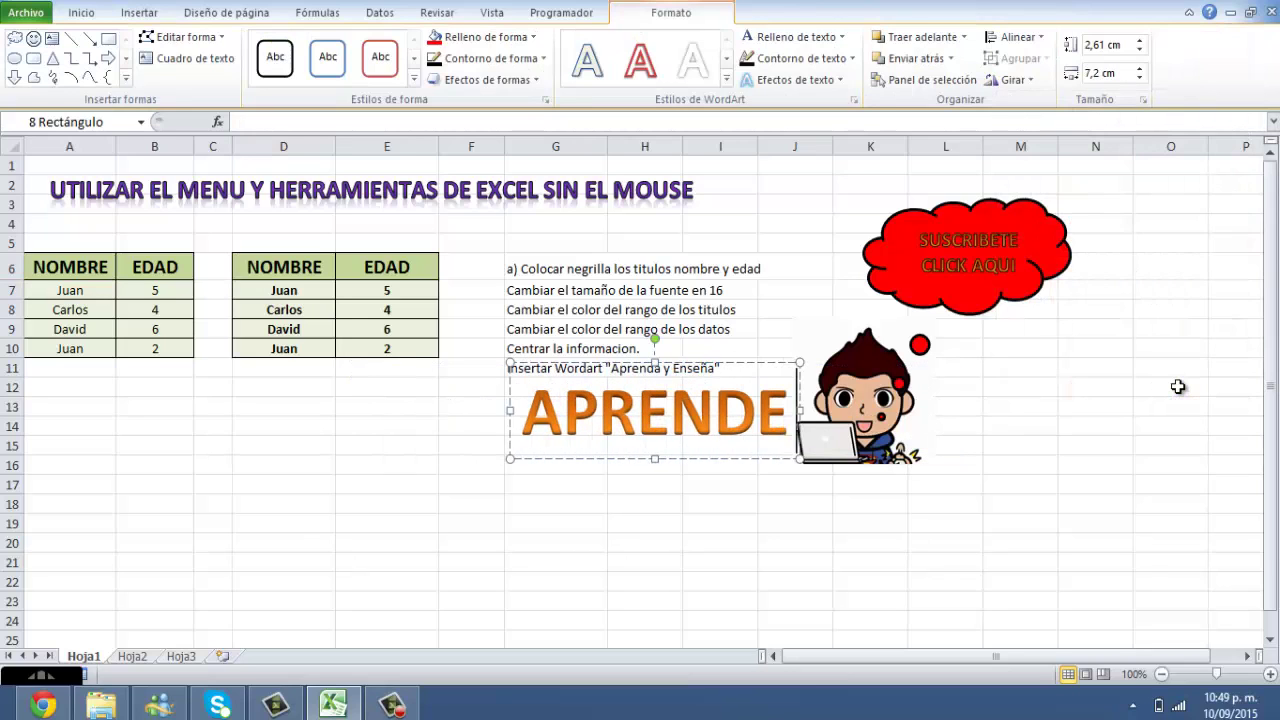
{"action": "type", "text": " Y"}
{"action": "key", "text": "BackSpace"}
{"action": "key", "text": "BackSpace"}
{"action": "key", "text": "BackSpace"}
{"action": "type", "text": "A"}
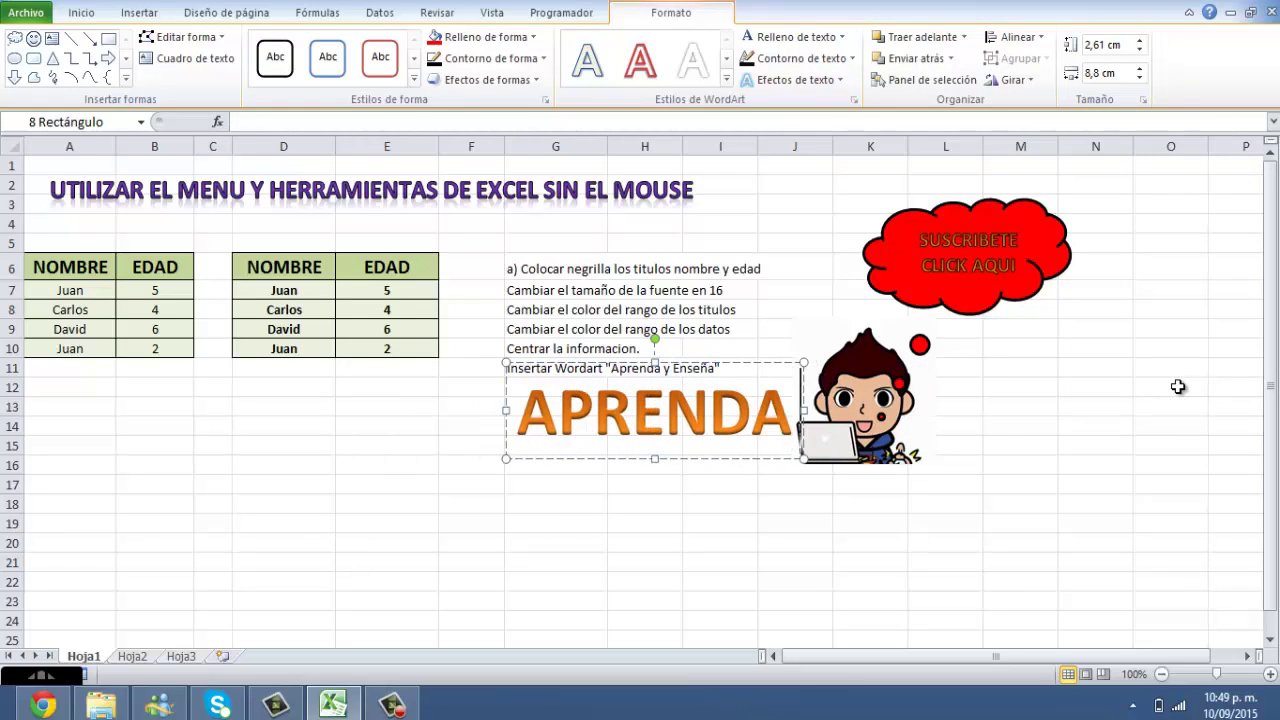
{"action": "type", "text": " Y ENSEÑA"}
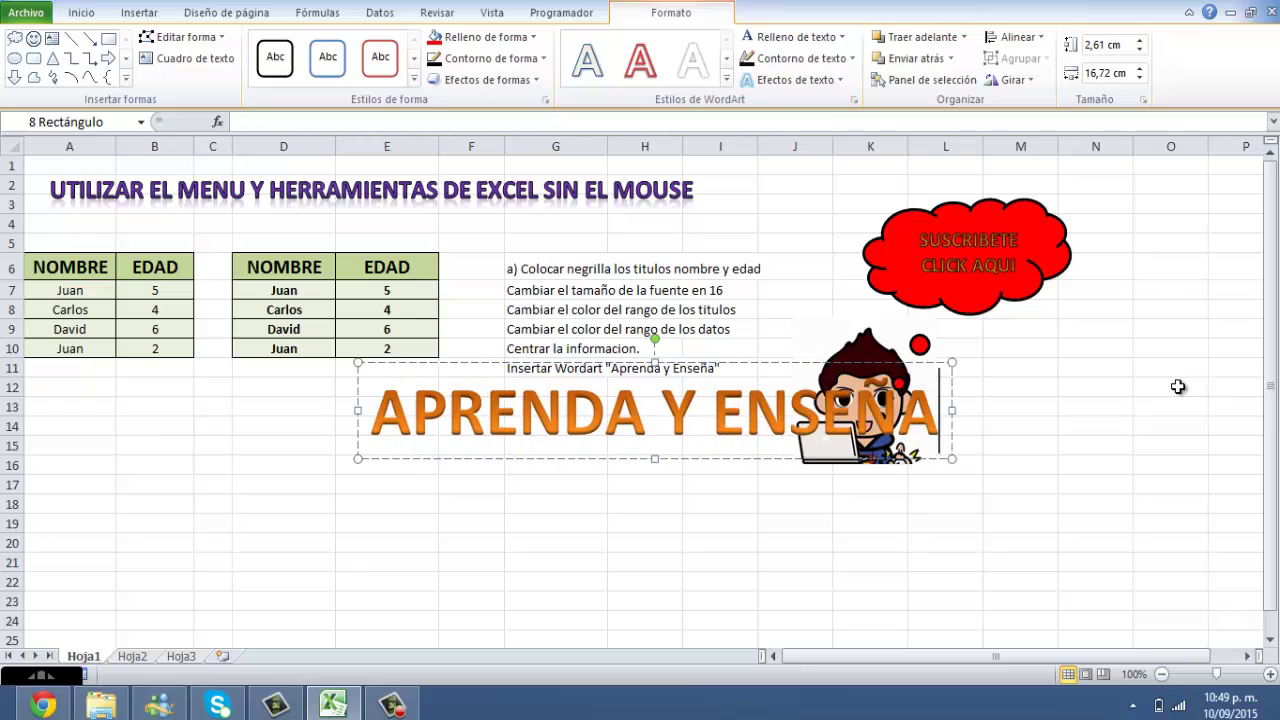
{"action": "key", "text": "Return"}
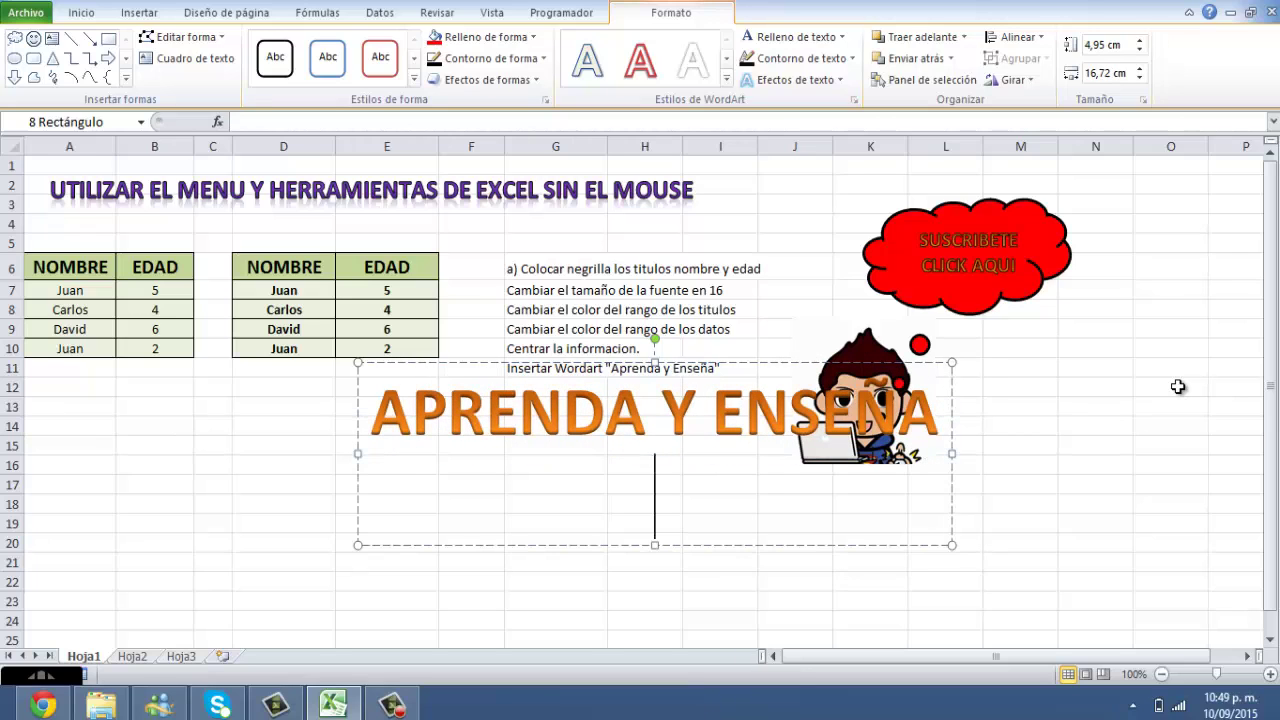
{"action": "key", "text": "BackSpace"}
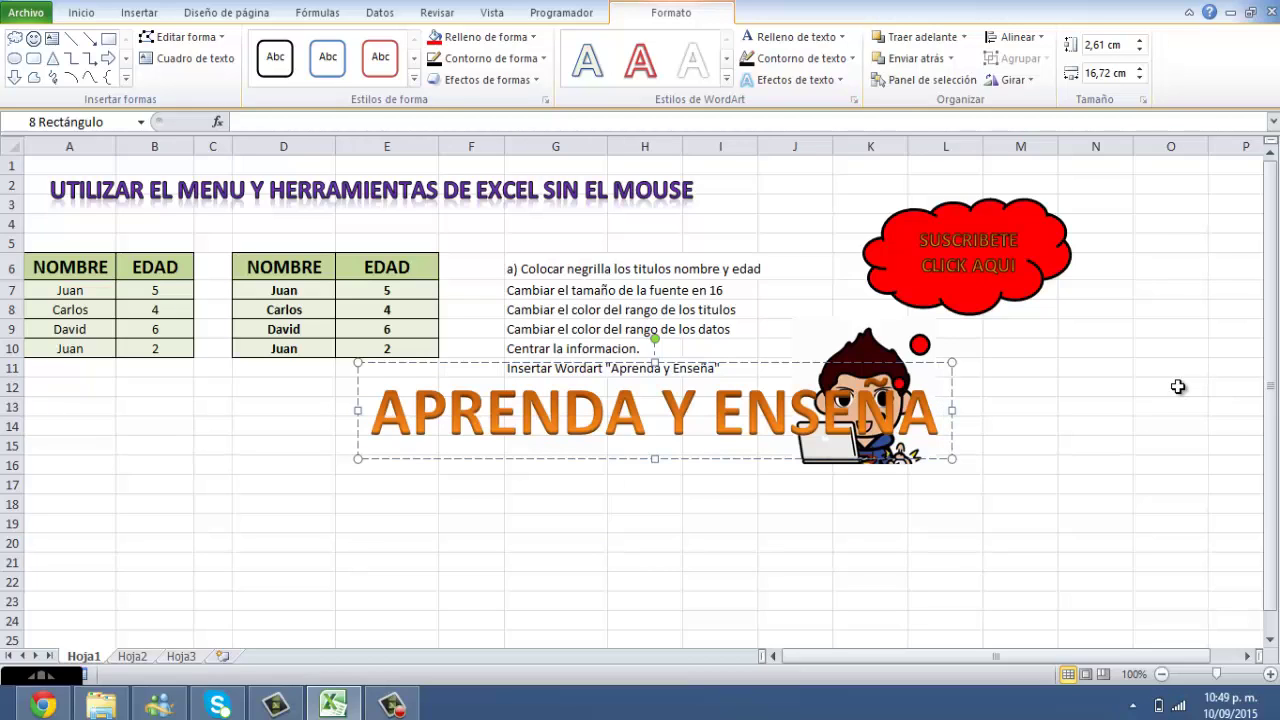
Select the WordArt shape and nudge it left beneath the two tables, away from the cartoon
{"action": "key", "text": "Escape"}
{"action": "key", "text": "Left"}
{"action": "key", "text": "Left"}
{"action": "key", "text": "Left"}
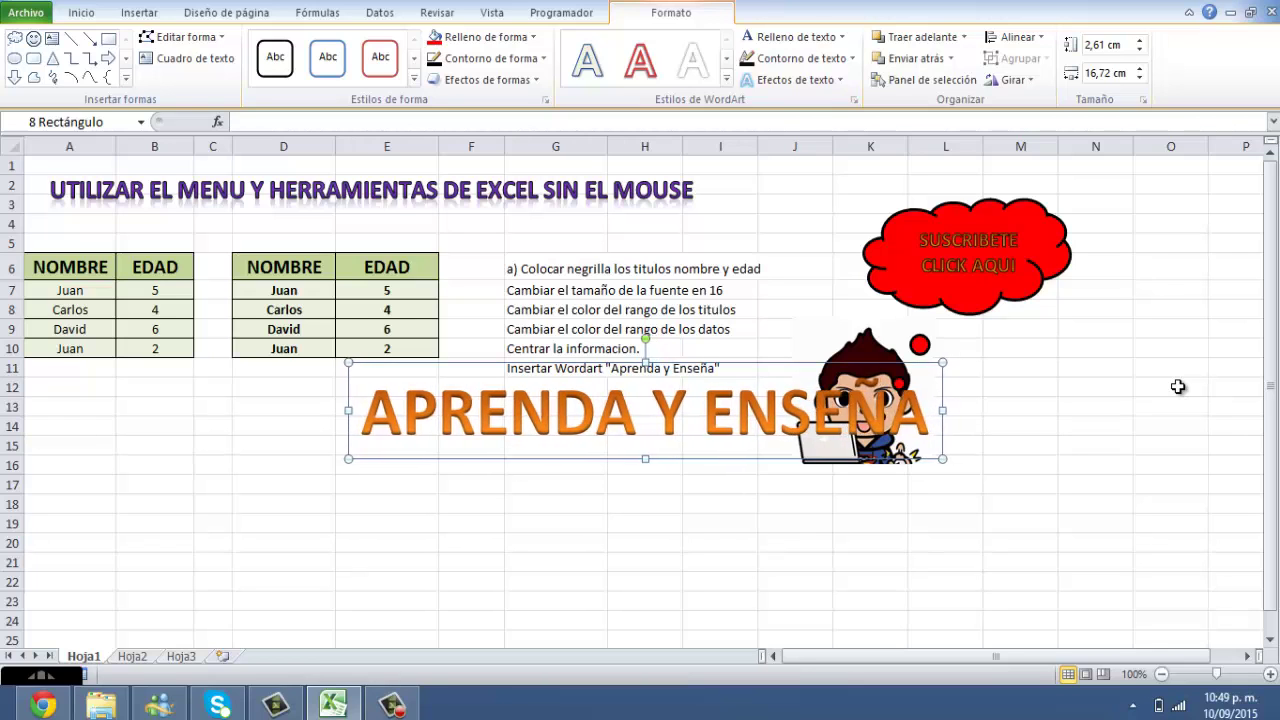
{"action": "key", "text": "Left"}
{"action": "key", "text": "Left"}
{"action": "key", "text": "Left"}
{"action": "key", "text": "Left"}
{"action": "key", "text": "Left"}
{"action": "key", "text": "Left"}
{"action": "key", "text": "Left"}
{"action": "key", "text": "Left"}
{"action": "key", "text": "Left"}
{"action": "key", "text": "Left"}
{"action": "key", "text": "Left"}
{"action": "key", "text": "Left"}
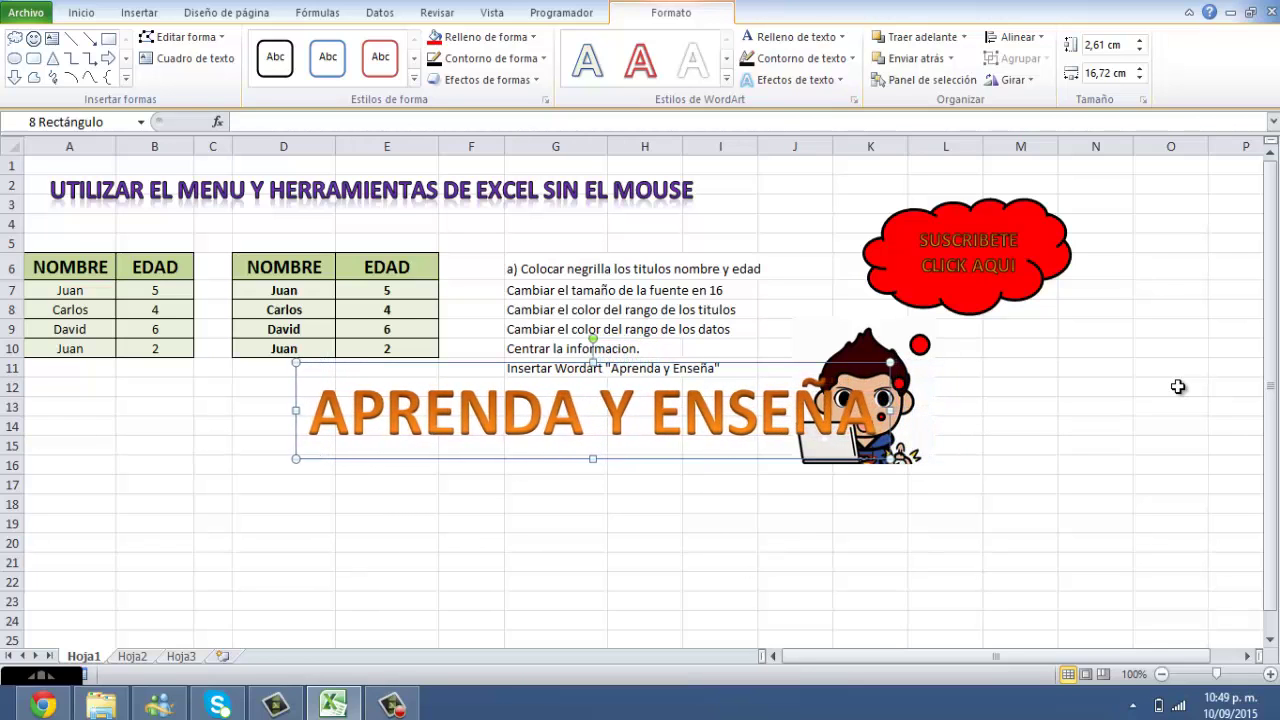
{"action": "key", "text": "Left"}
{"action": "key", "text": "Left"}
{"action": "key", "text": "Left"}
{"action": "key", "text": "Left"}
{"action": "key", "text": "Left"}
{"action": "key", "text": "Left"}
{"action": "key", "text": "Left"}
{"action": "key", "text": "Left"}
{"action": "key", "text": "Left"}
{"action": "key", "text": "Left"}
{"action": "key", "text": "Left"}
{"action": "key", "text": "Left"}
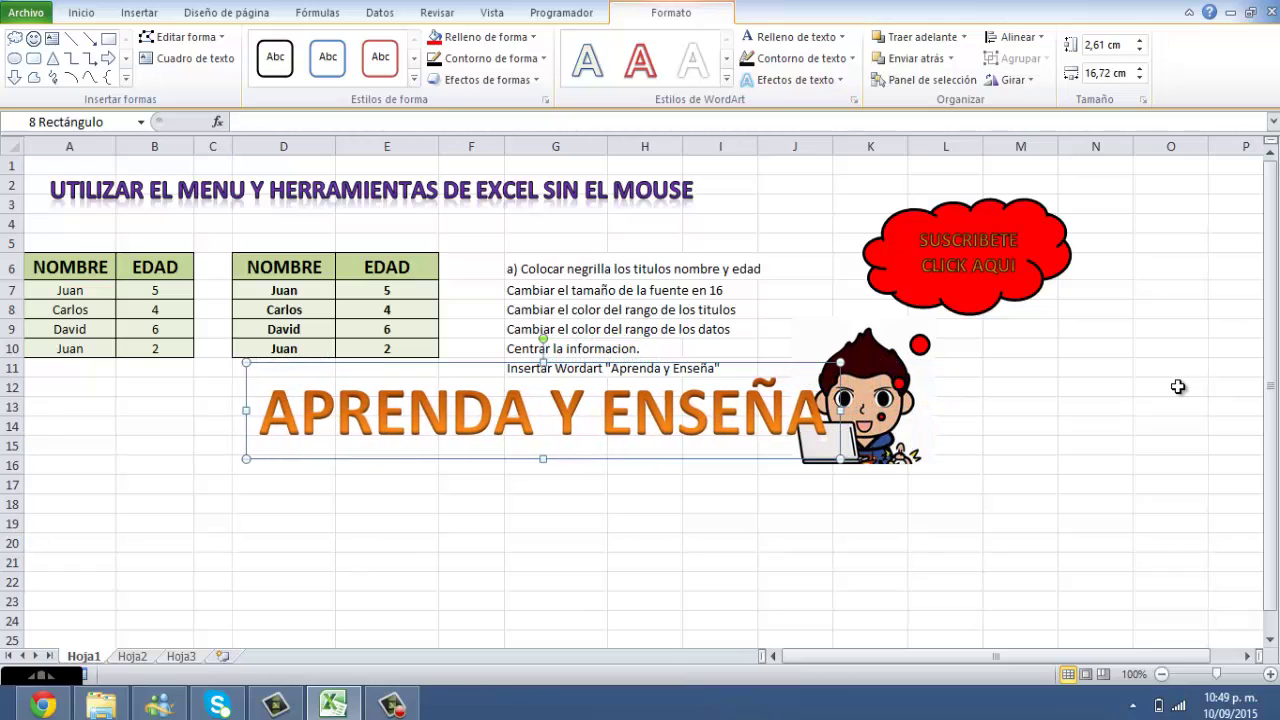
{"action": "key", "text": "Left"}
{"action": "key", "text": "Left"}
{"action": "key", "text": "Left"}
{"action": "key", "text": "Left"}
{"action": "key", "text": "Left"}
{"action": "key", "text": "Left"}
{"action": "key", "text": "Left"}
{"action": "key", "text": "Left"}
{"action": "key", "text": "Left"}
{"action": "key", "text": "Left"}
{"action": "key", "text": "Left"}
{"action": "key", "text": "Left"}
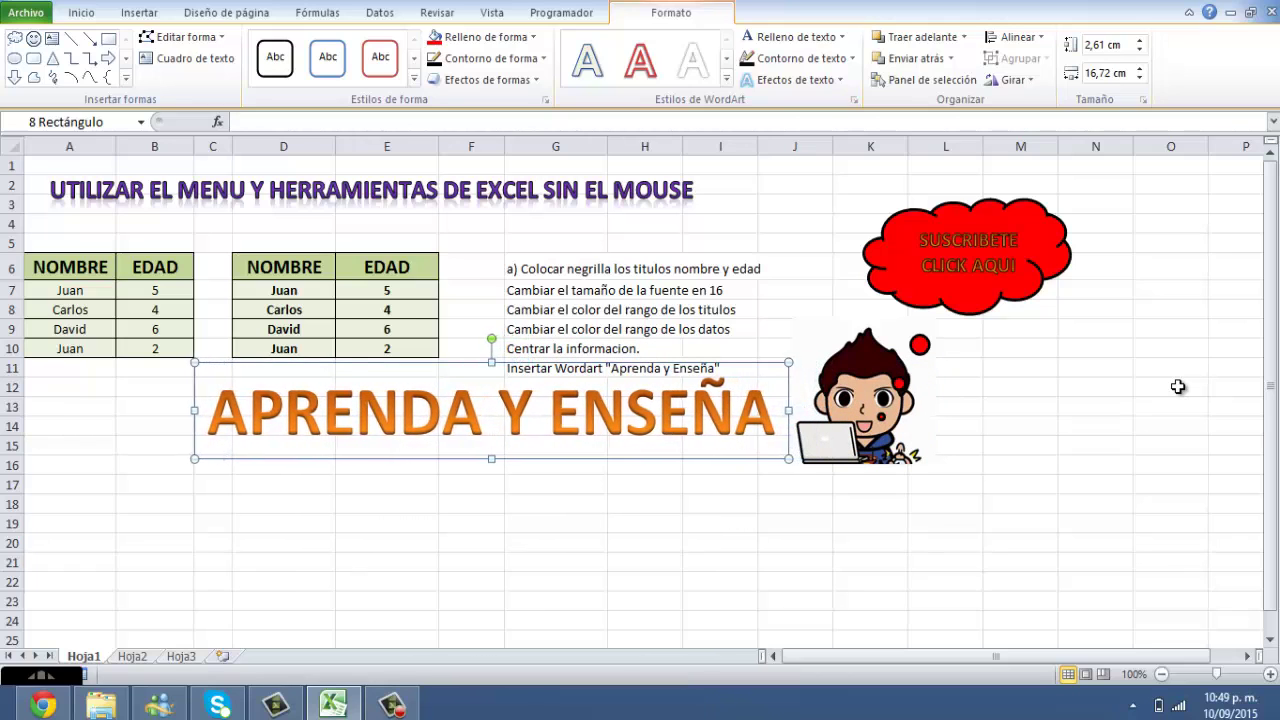
{"action": "key", "text": "Left"}
{"action": "key", "text": "Left"}
{"action": "key", "text": "Left"}
{"action": "key", "text": "Left"}
{"action": "key", "text": "Left"}
{"action": "key", "text": "Left"}
{"action": "key", "text": "Left"}
{"action": "key", "text": "Left"}
{"action": "key", "text": "Left"}
{"action": "key", "text": "Left"}
{"action": "key", "text": "Left"}
{"action": "key", "text": "Left"}
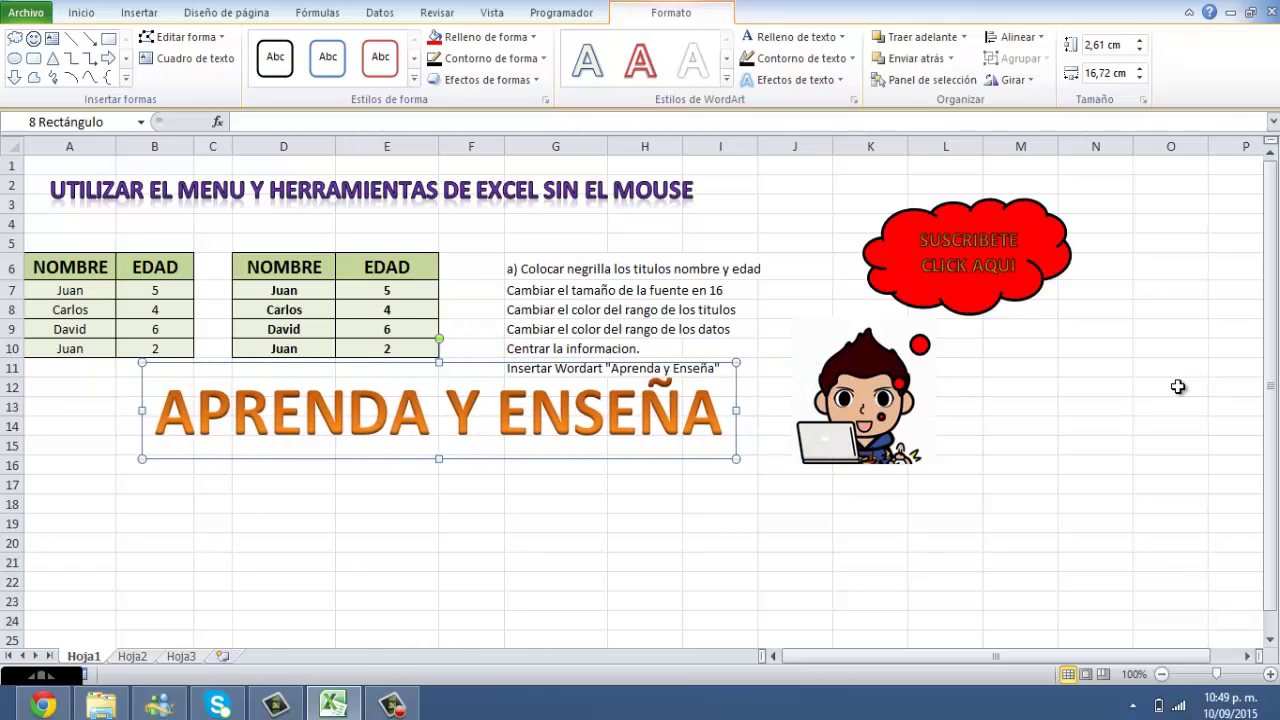
{"action": "key", "text": "Left"}
{"action": "key", "text": "Left"}
{"action": "key", "text": "Left"}
{"action": "key", "text": "Left"}
{"action": "key", "text": "Left"}
{"action": "key", "text": "Left"}
{"action": "key", "text": "Left"}
{"action": "key", "text": "Left"}
{"action": "key", "text": "Left"}
{"action": "key", "text": "Left"}
{"action": "key", "text": "Left"}
{"action": "key", "text": "Left"}
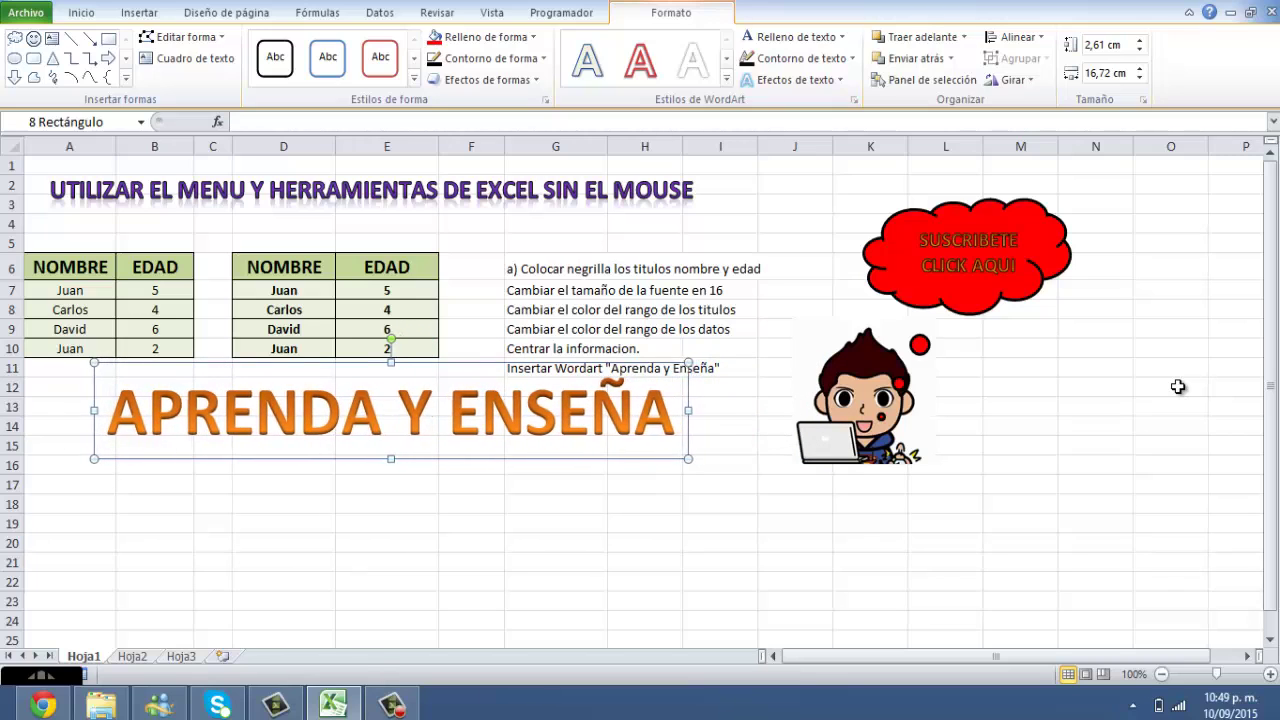
{"action": "key", "text": "Left"}
{"action": "key", "text": "Left"}
{"action": "key", "text": "Left"}
{"action": "key", "text": "Left"}
{"action": "key", "text": "Left"}
{"action": "key", "text": "Left"}
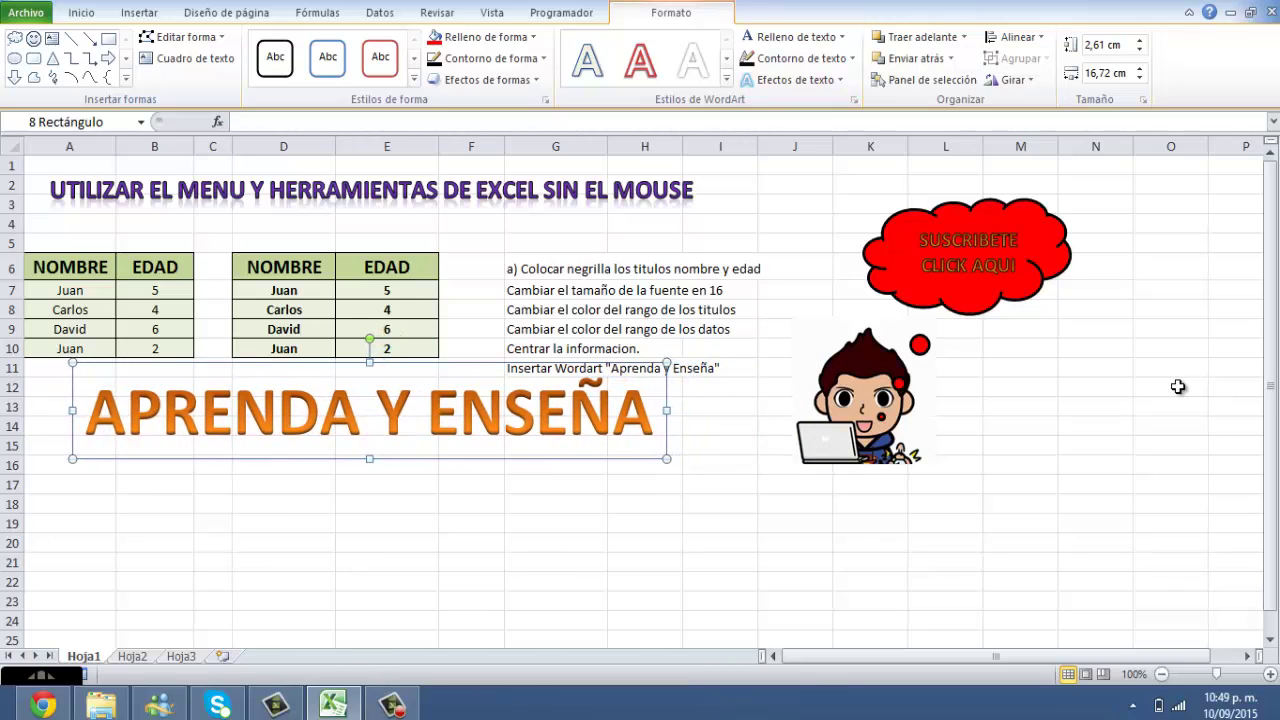